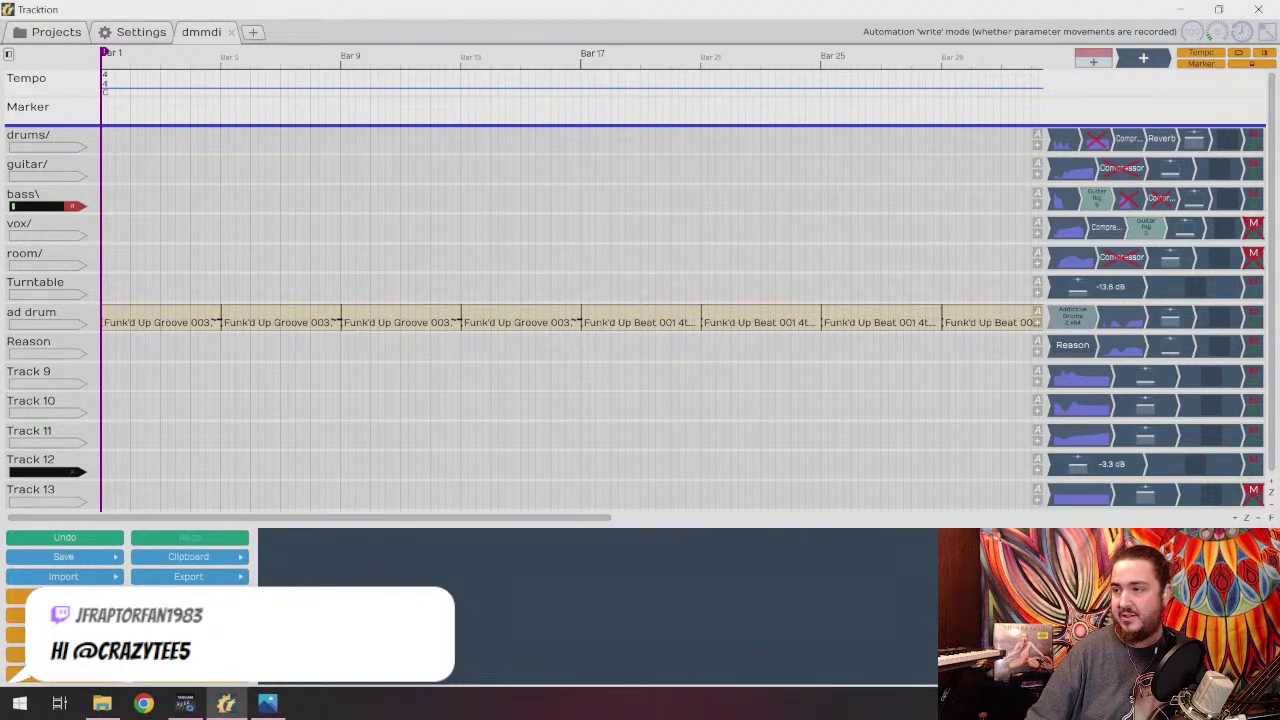
# Play back the ad drum arrangement from bar 1 into the clips past bar 25.
pyautogui.press('space')
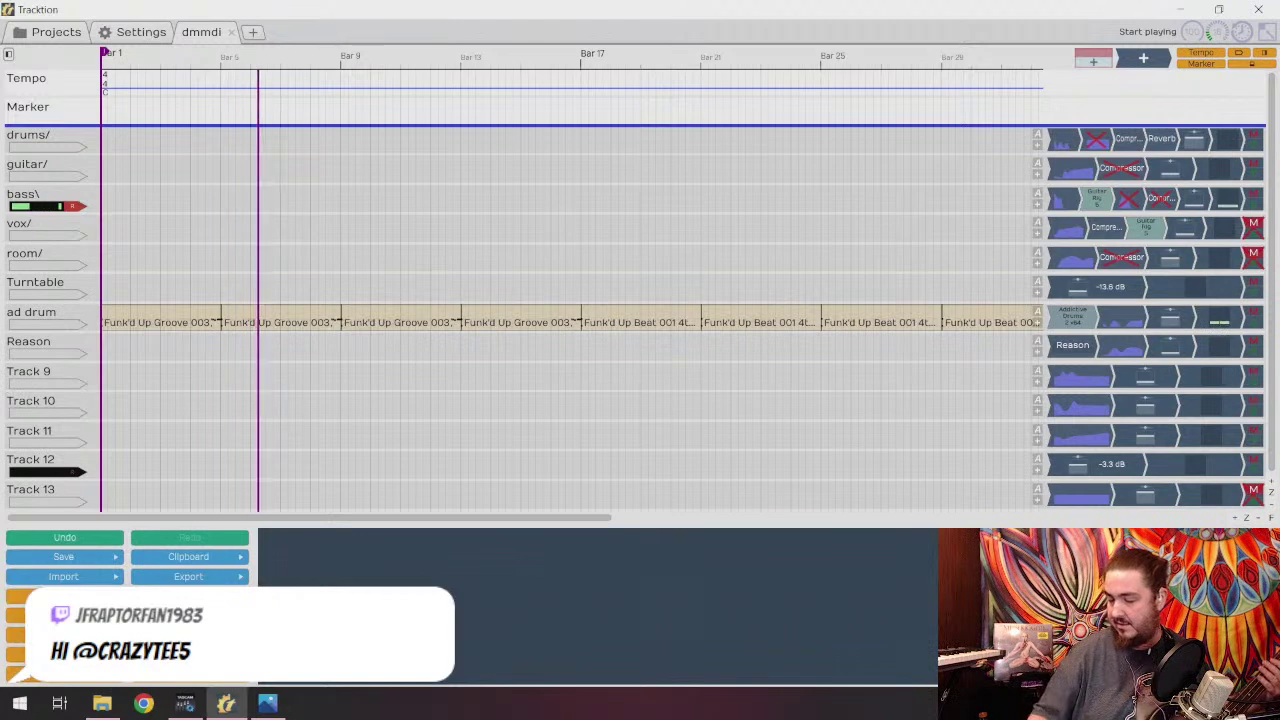
pyautogui.press('space')
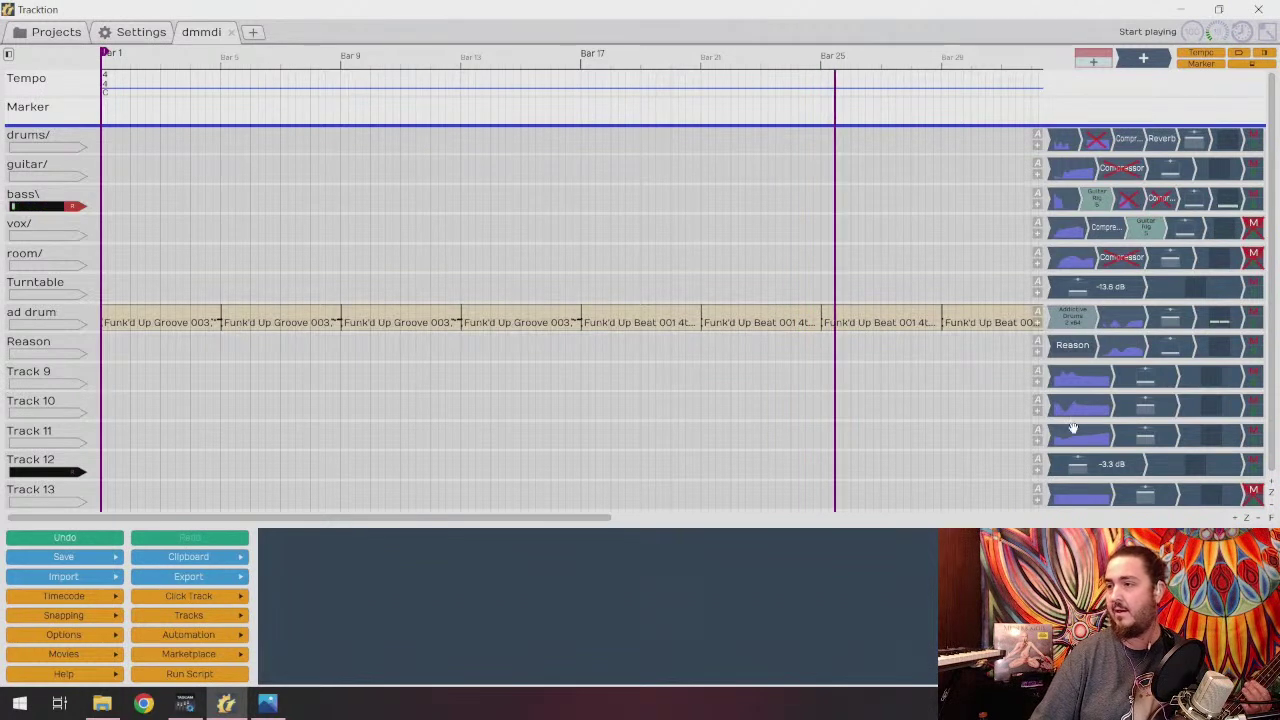
# Delete the last two Funk'd Up Beat 001 clips, from bar 25 to bar 33, on the ad drum track.
pyautogui.click(890, 330)
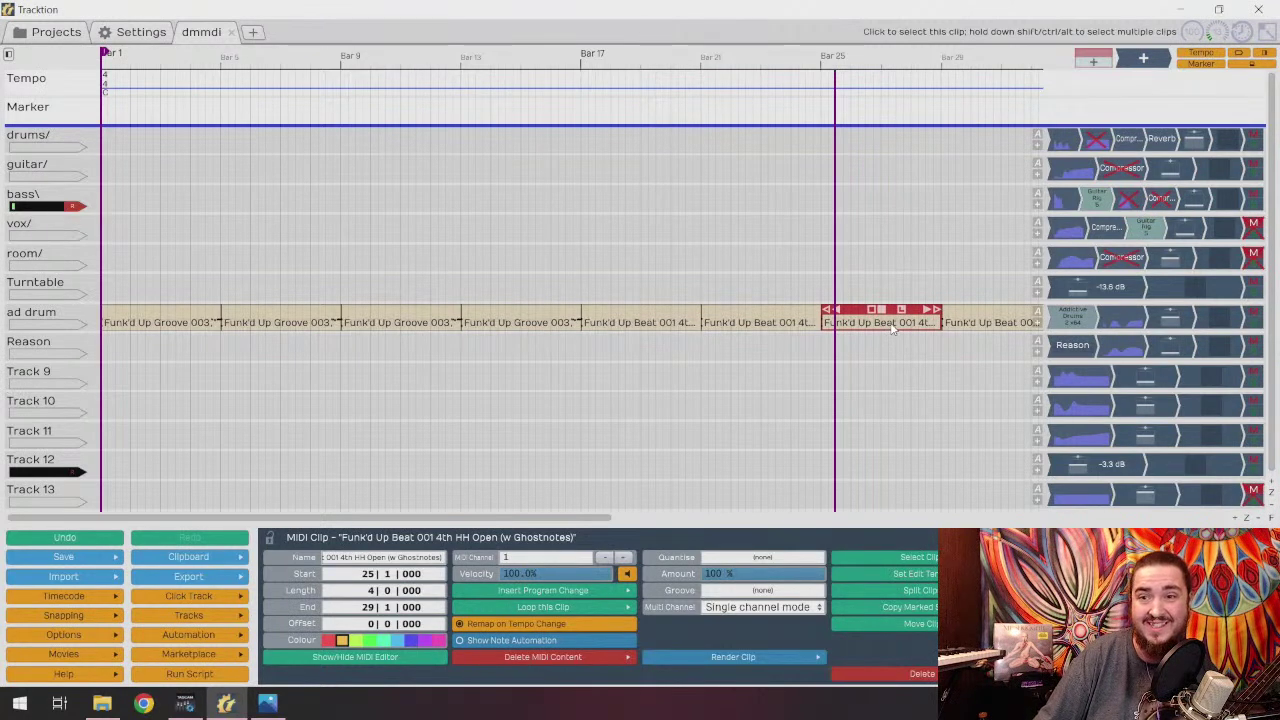
pyautogui.moveTo(515, 517); pyautogui.dragTo(585, 517)
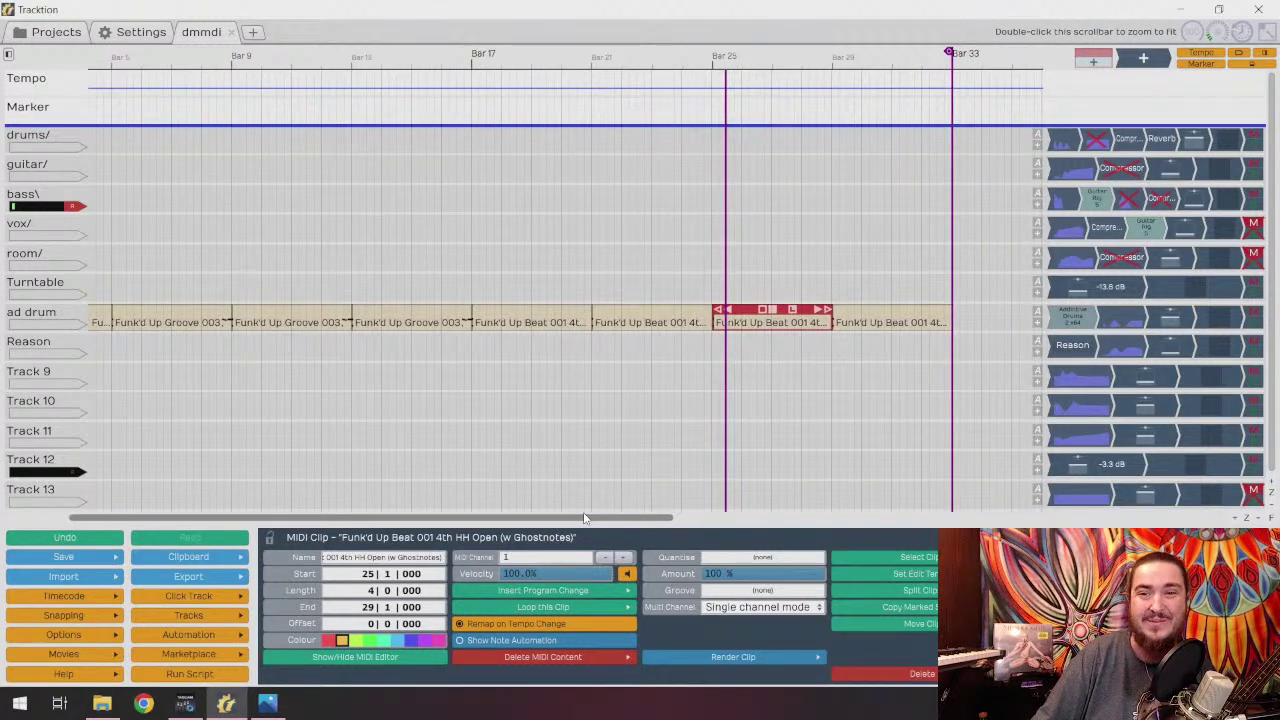
pyautogui.click(893, 323)
pyautogui.press('Delete')
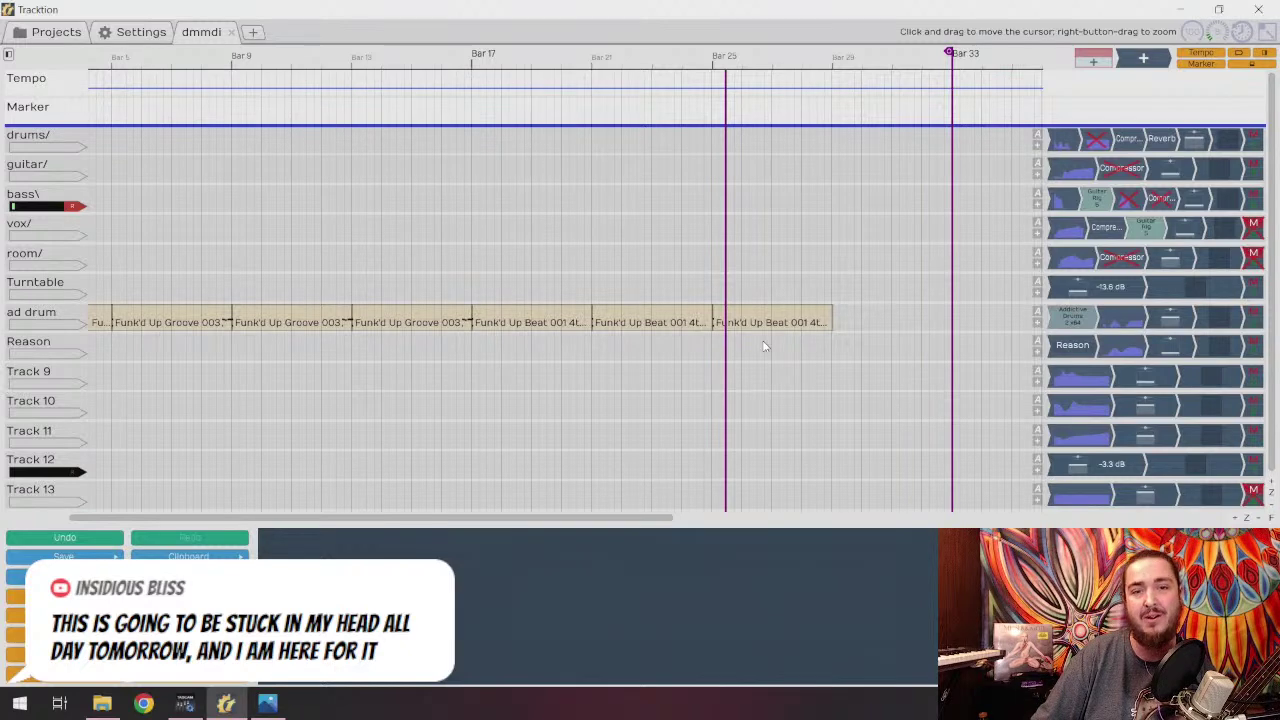
pyautogui.press('Delete')
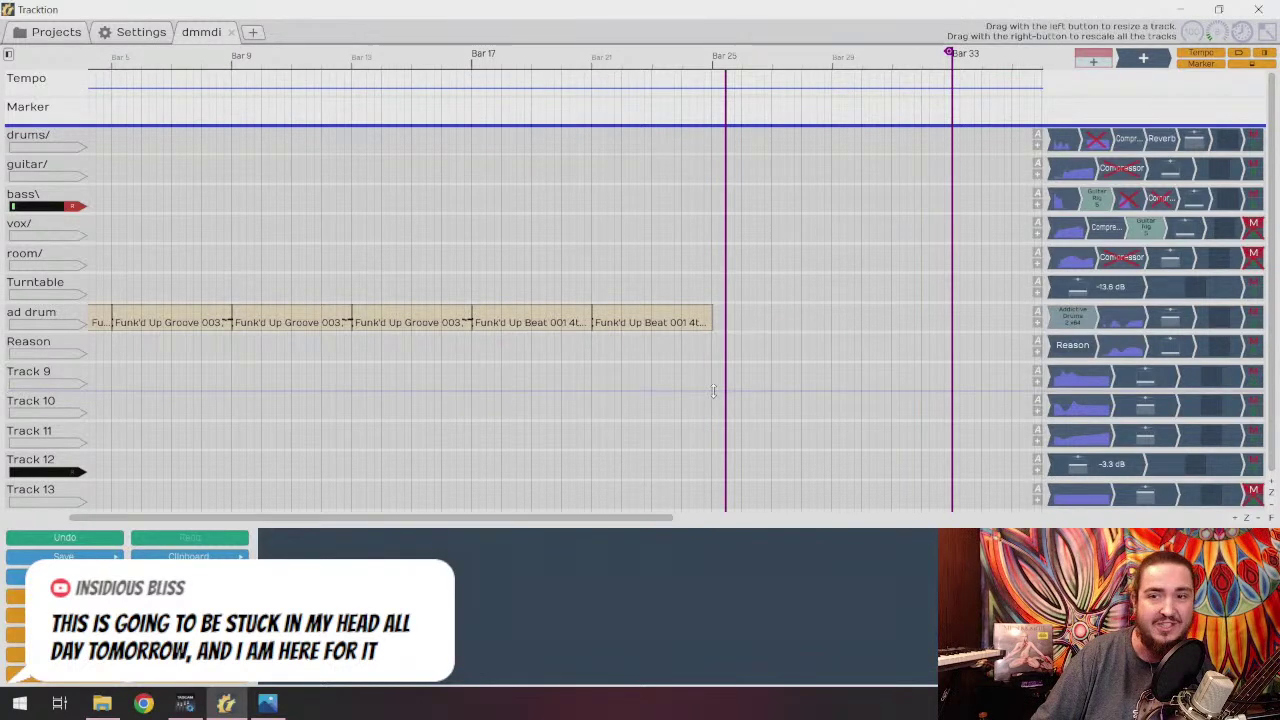
# Copy the first two Funk'd Up Groove 003 clips and paste them at bar 25 on the ad drum track.
pyautogui.click(1272, 518)
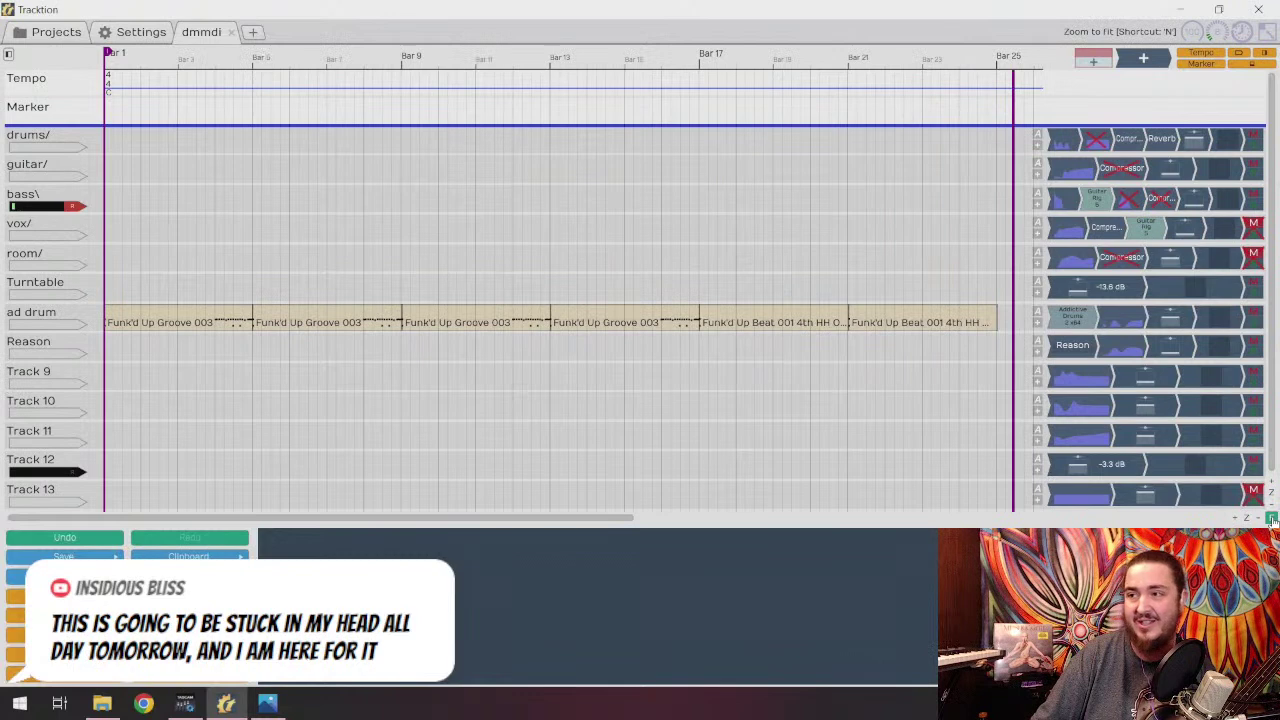
pyautogui.hscroll(1, 493, 522)
pyautogui.hscroll(-1, 485, 523)
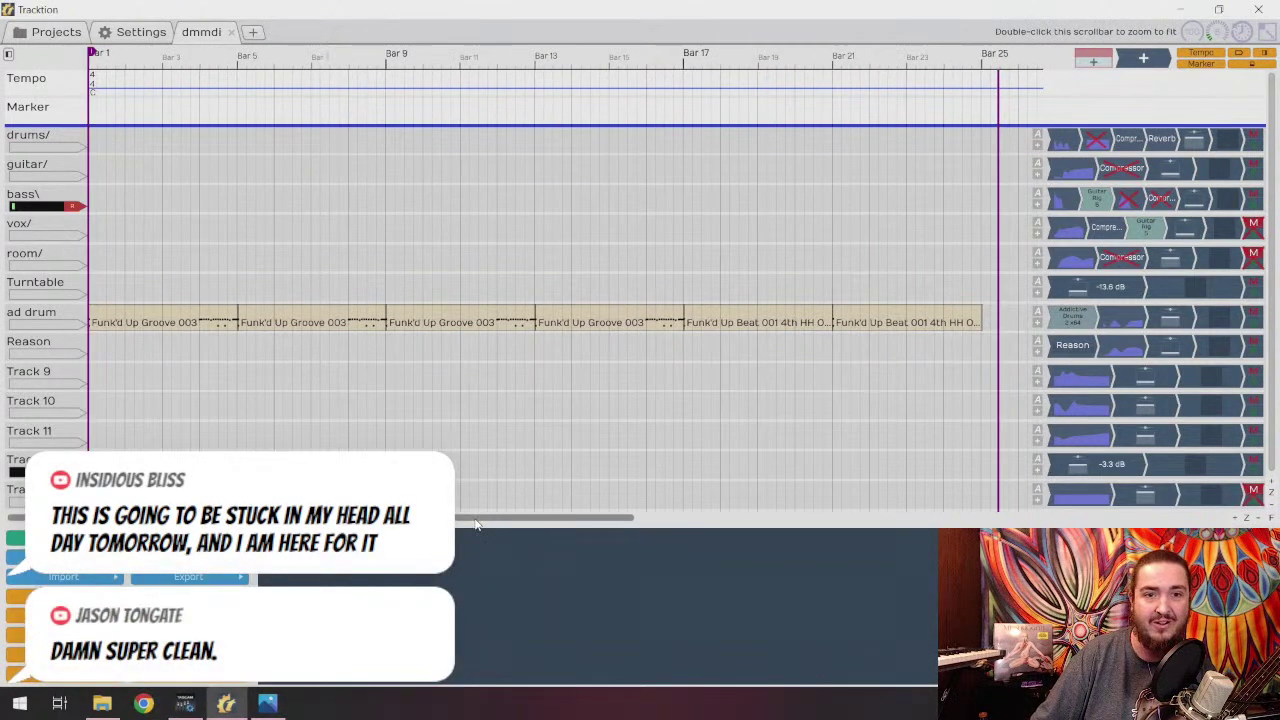
pyautogui.click(274, 333)
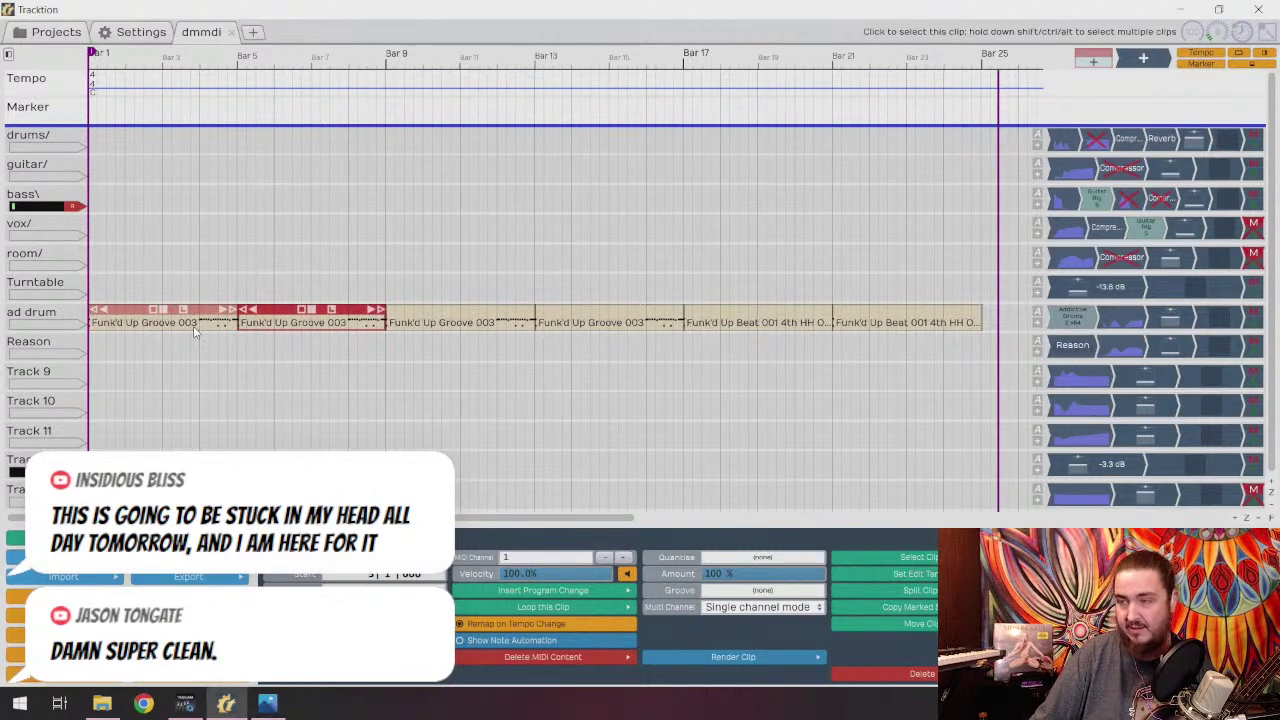
pyautogui.click(130, 309)
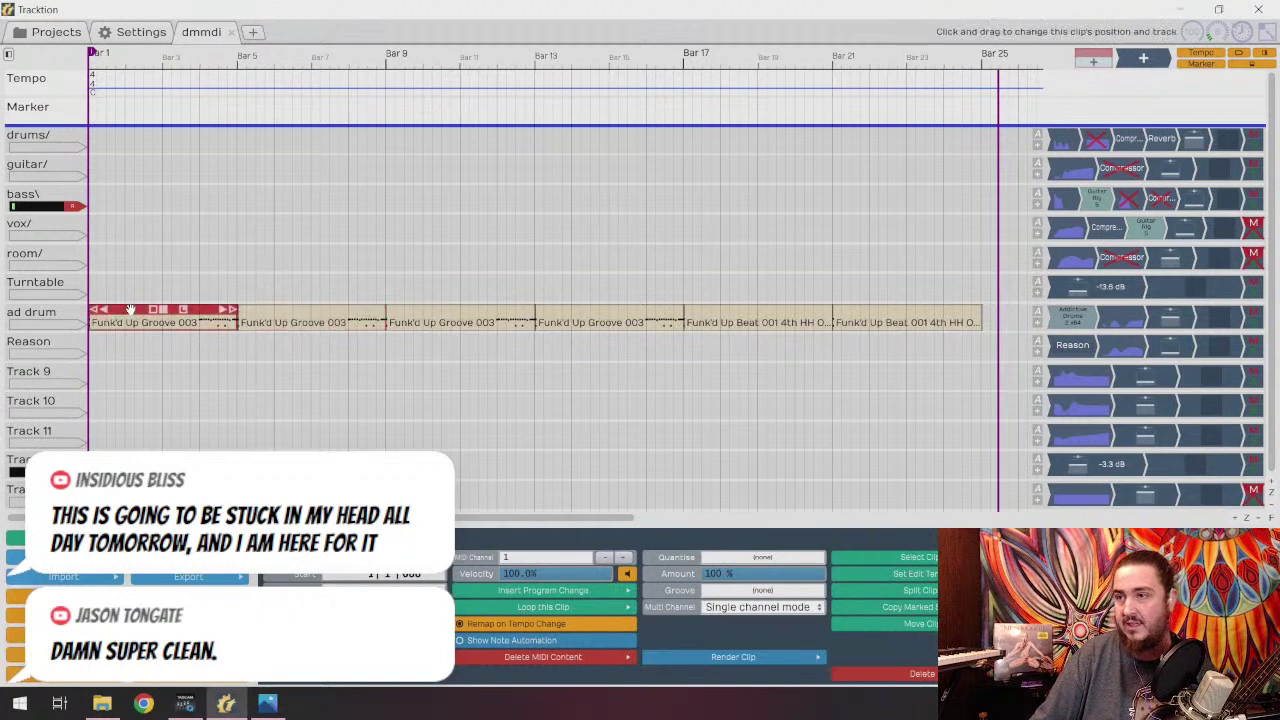
pyautogui.keyDown('shift'); pyautogui.click(279, 309); pyautogui.keyUp('shift')
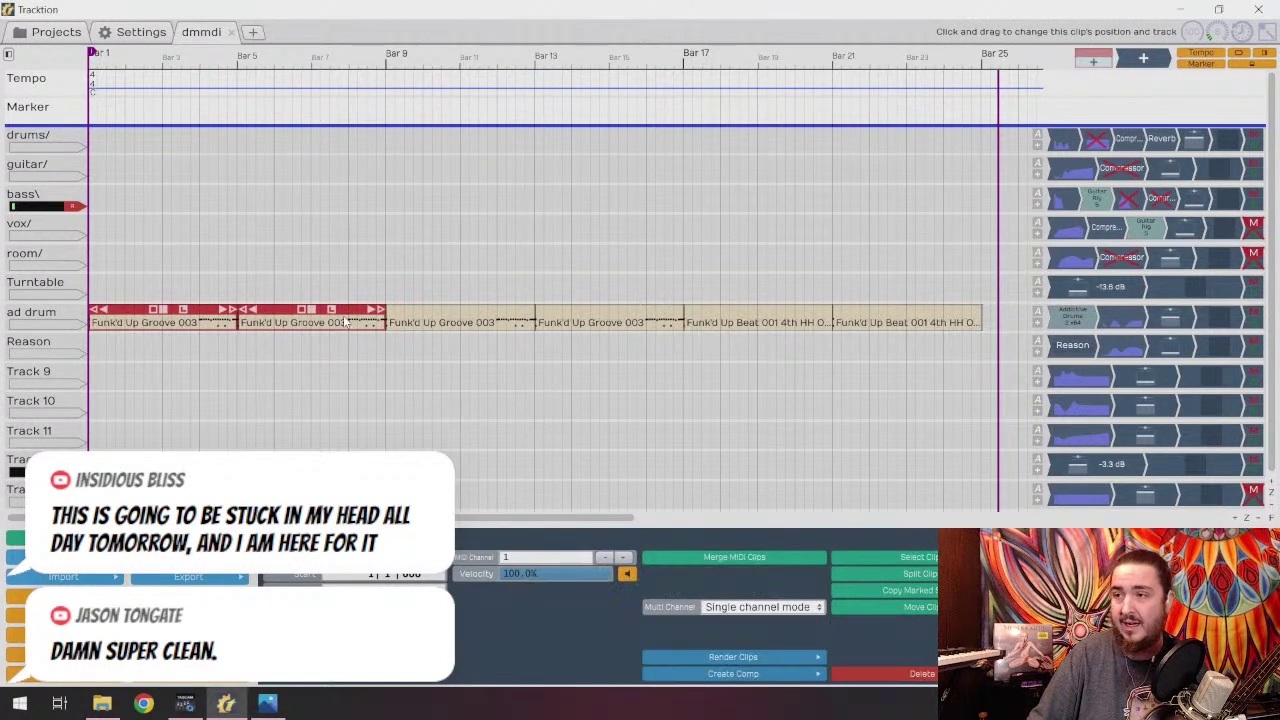
pyautogui.hotkey('ctrl', 'c')
pyautogui.scroll(-1, 603, 275)
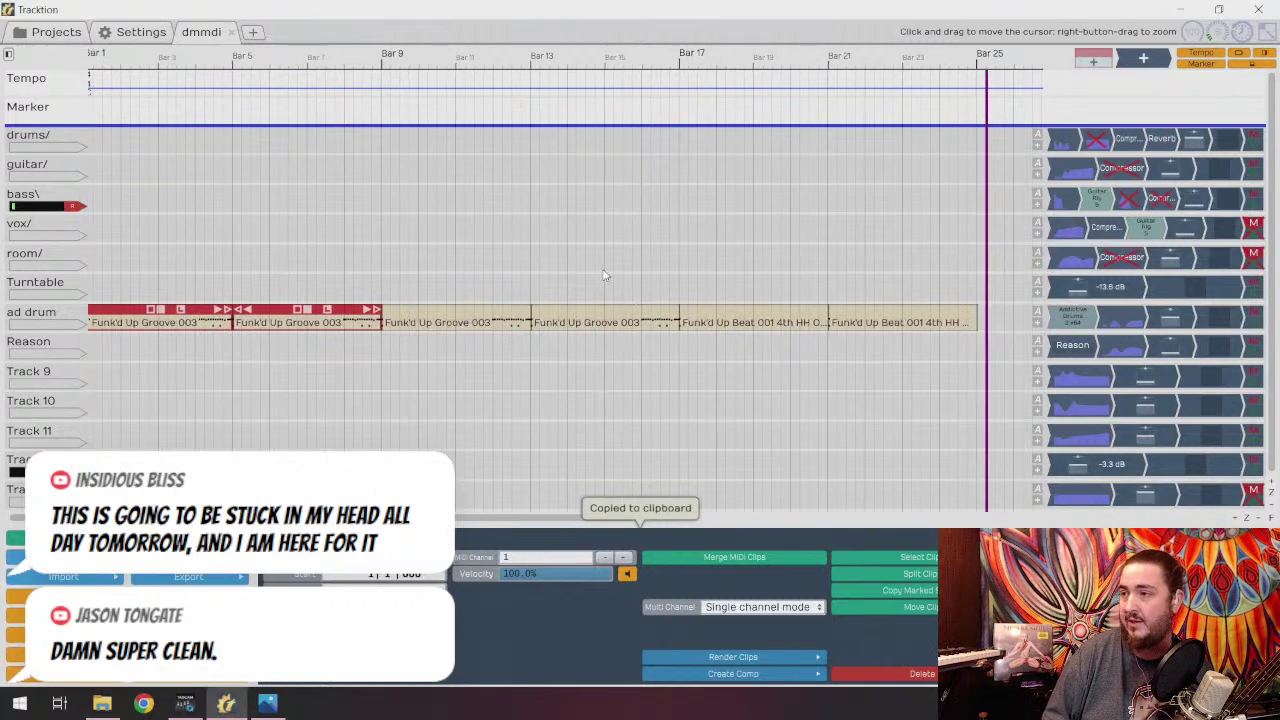
pyautogui.scroll(4, 603, 275)
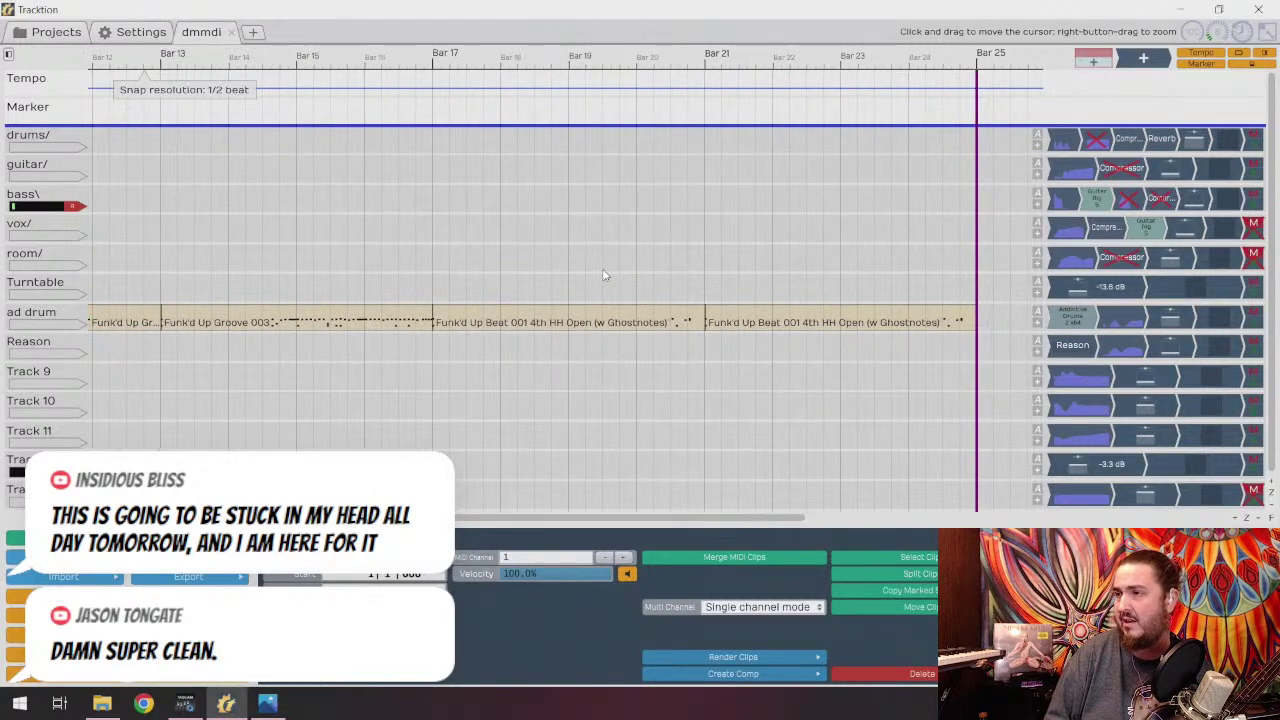
pyautogui.scroll(-5, 603, 275)
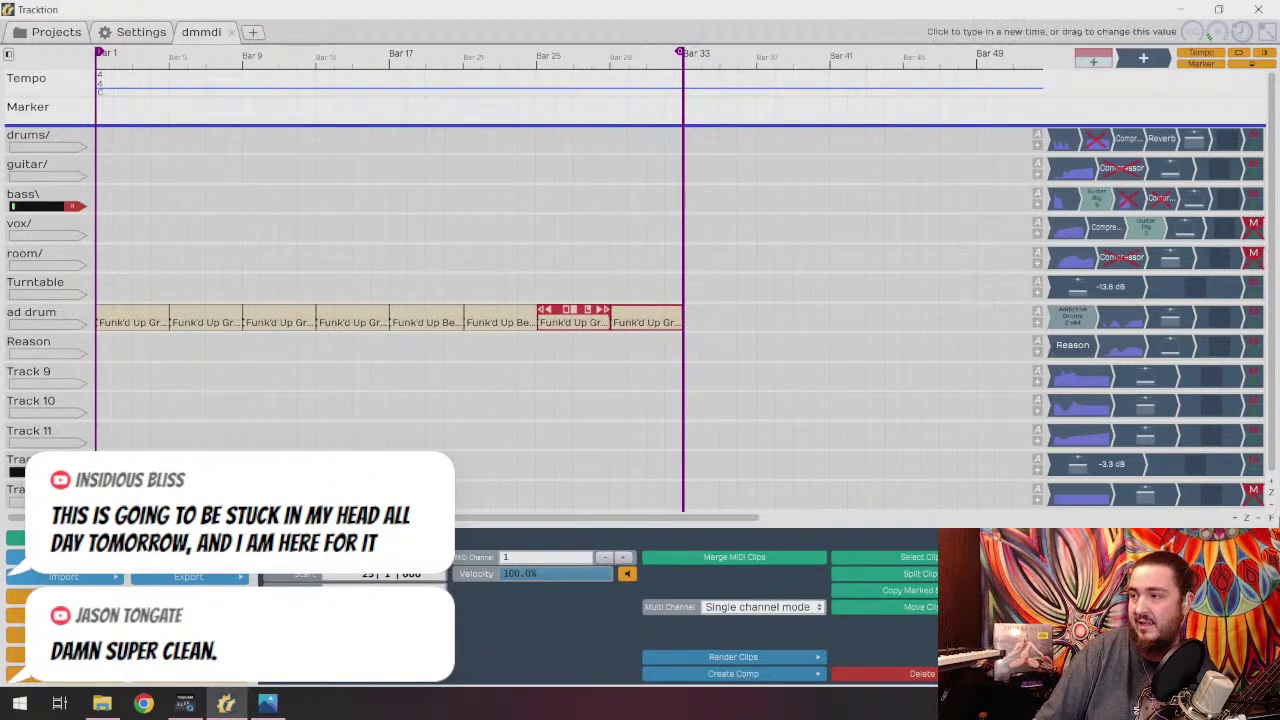
pyautogui.click(1271, 518)
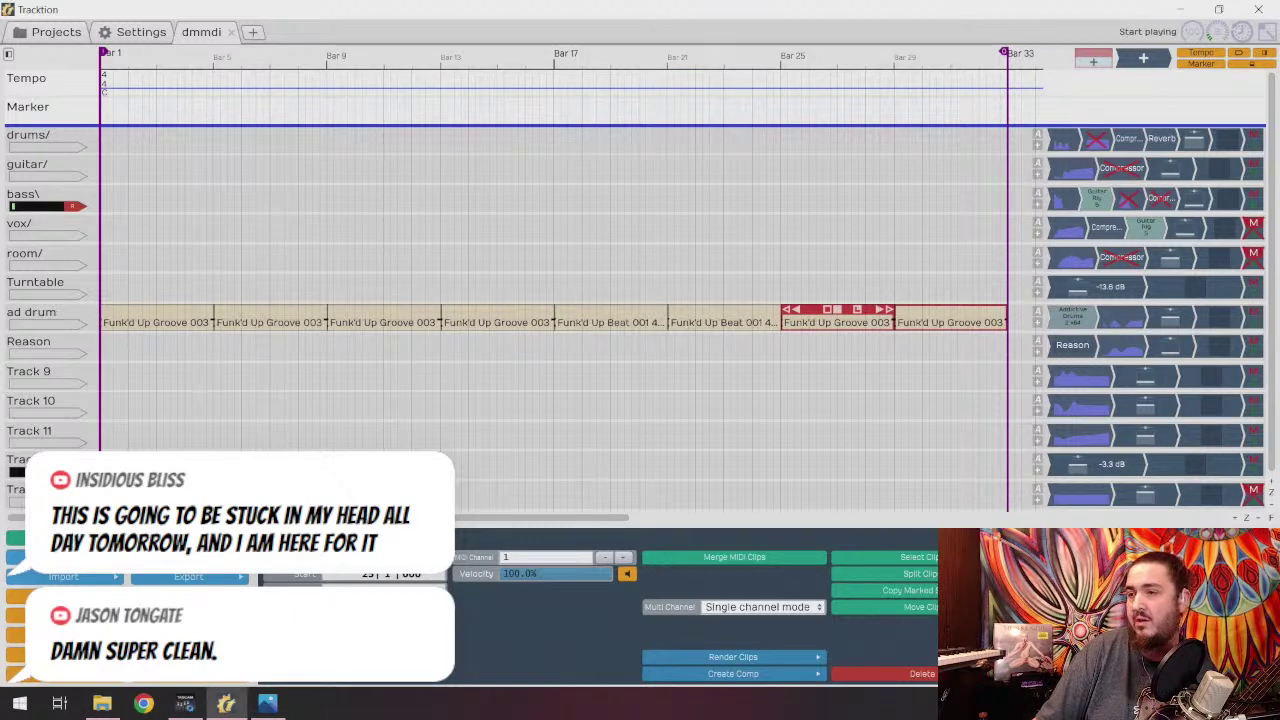
# Try recording a bass part from bar 1 on the bass track, aborting and restarting the take several times.
pyautogui.press('space')
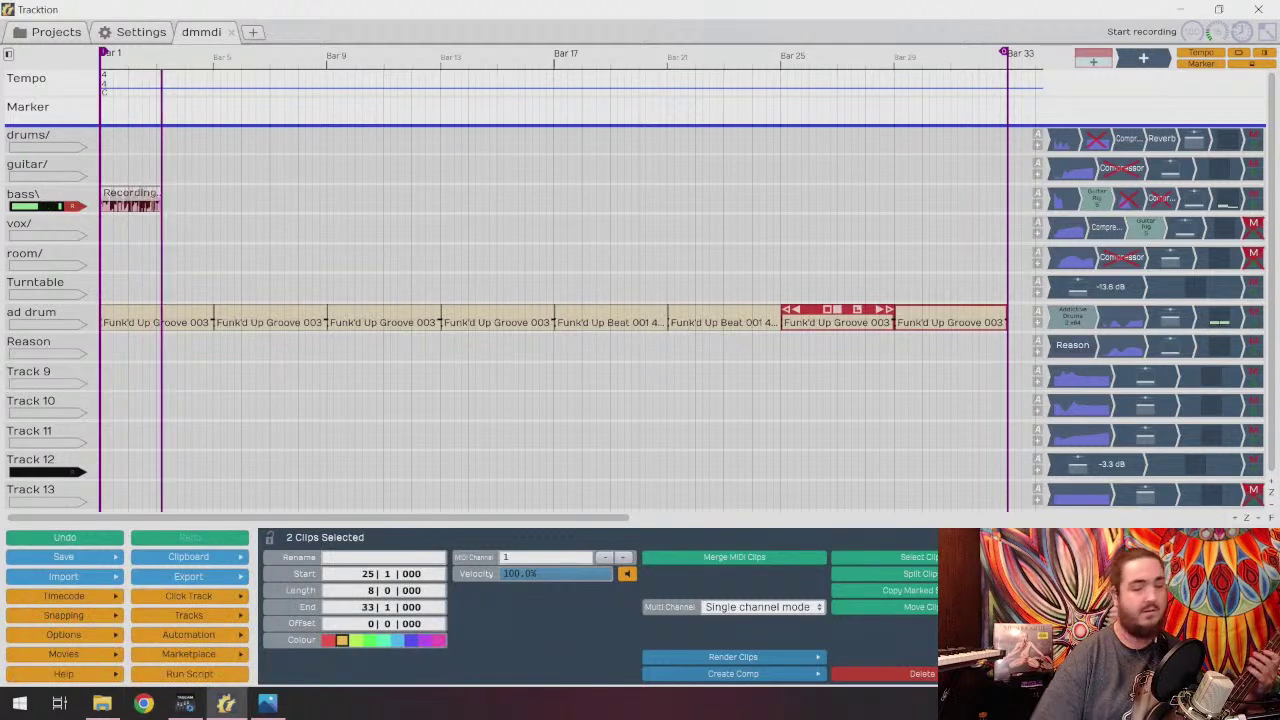
pyautogui.press('Escape')
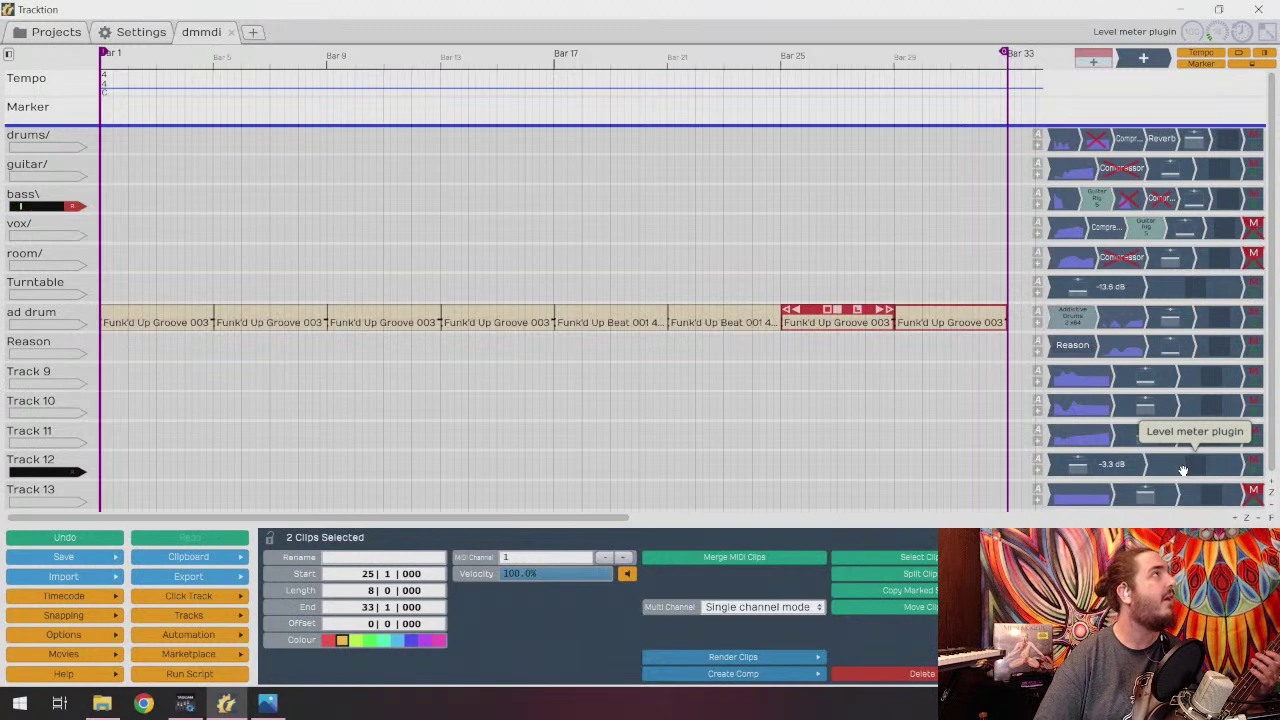
pyautogui.press('r')
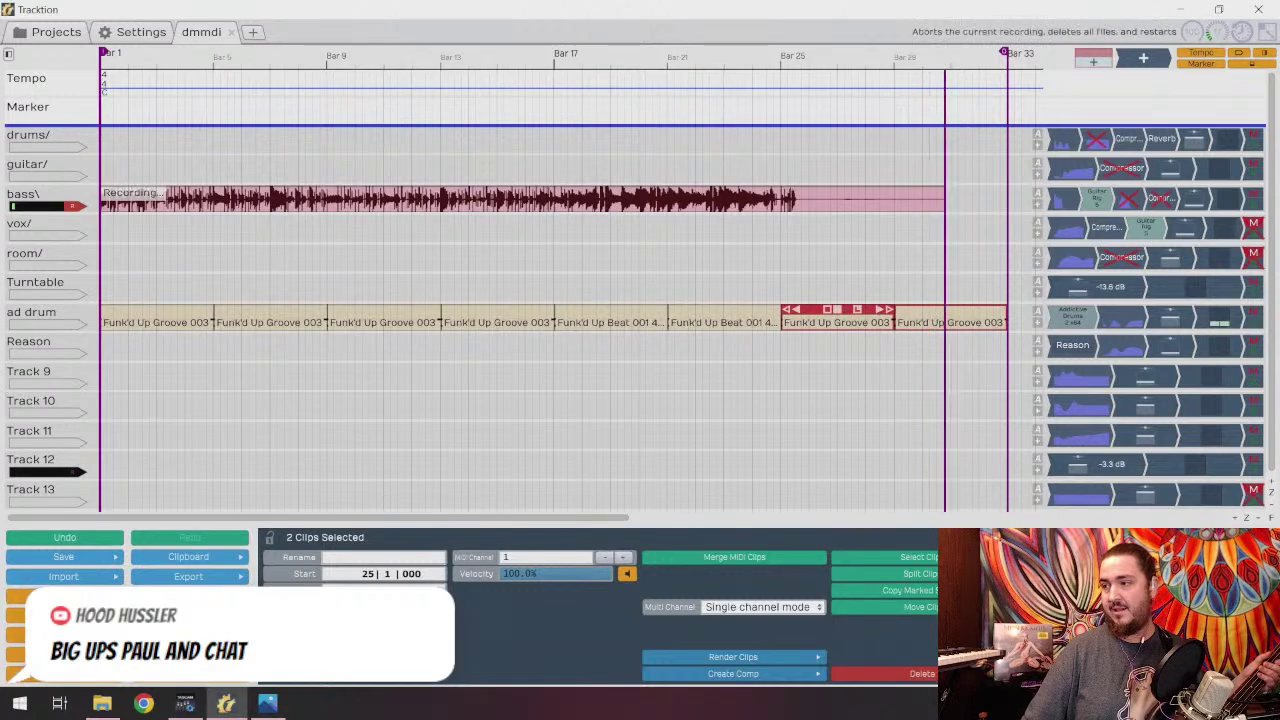
pyautogui.press('r')
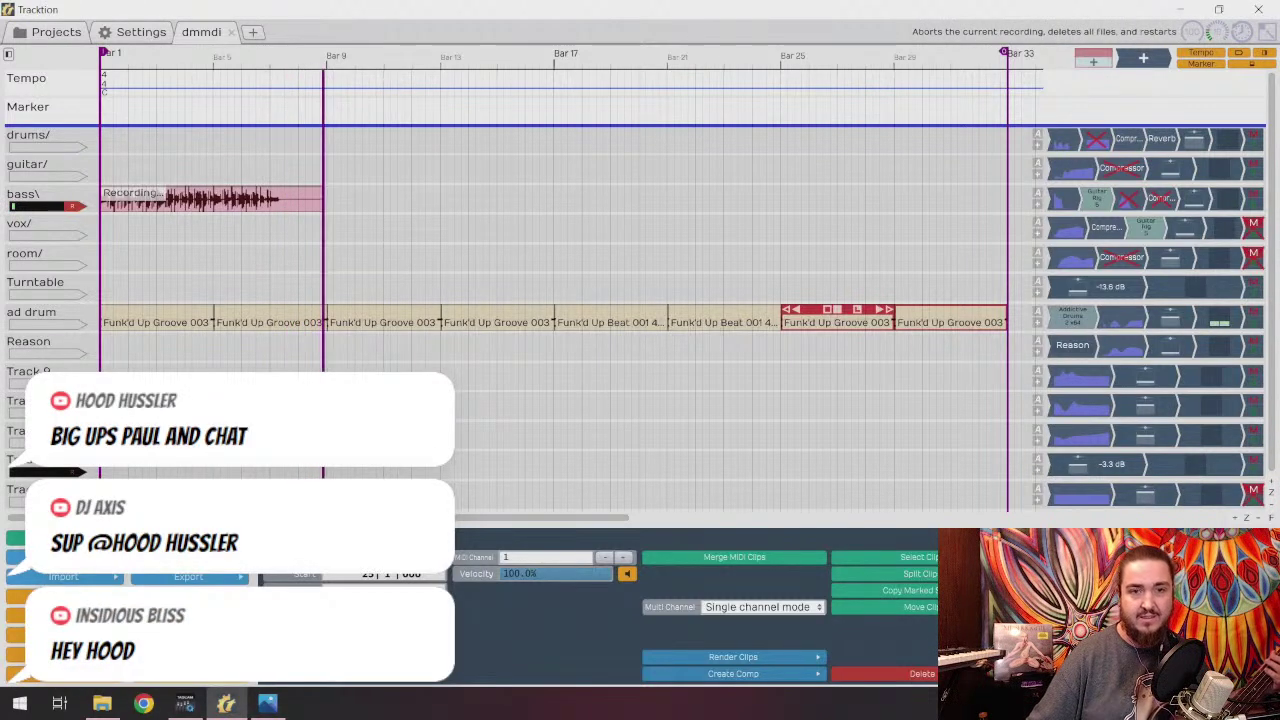
pyautogui.press('Escape')
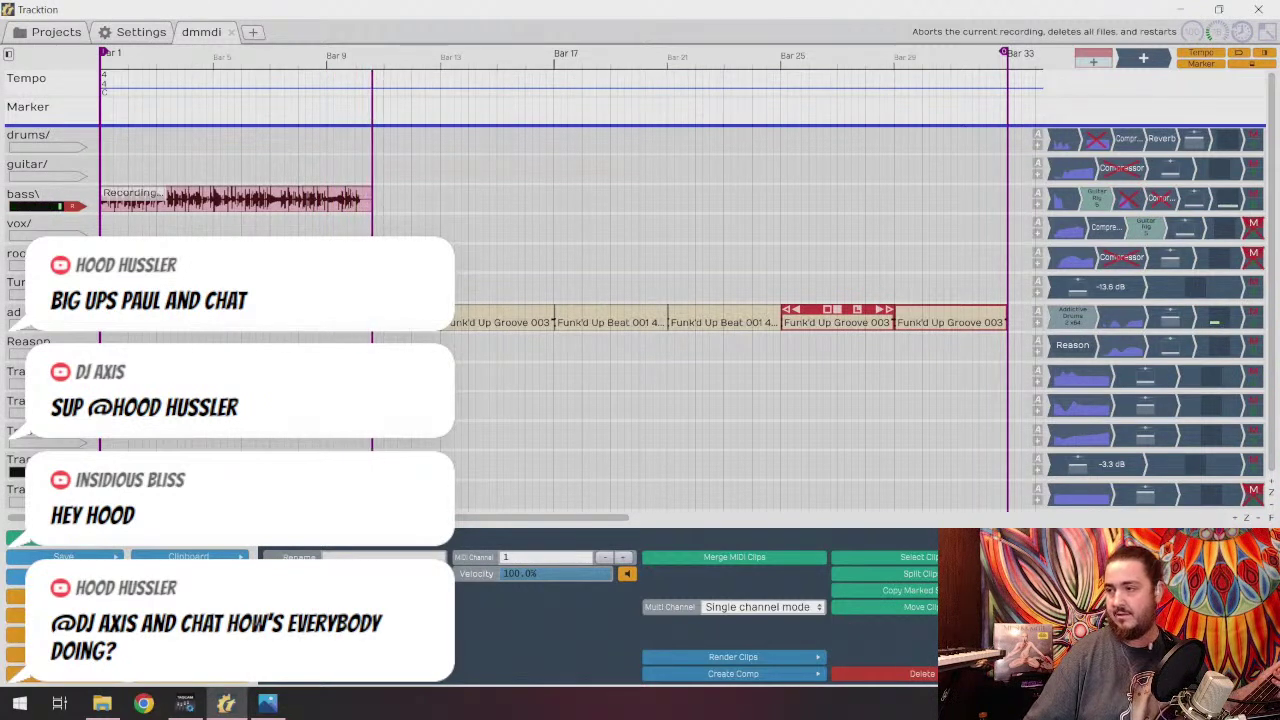
pyautogui.click(1212, 32)
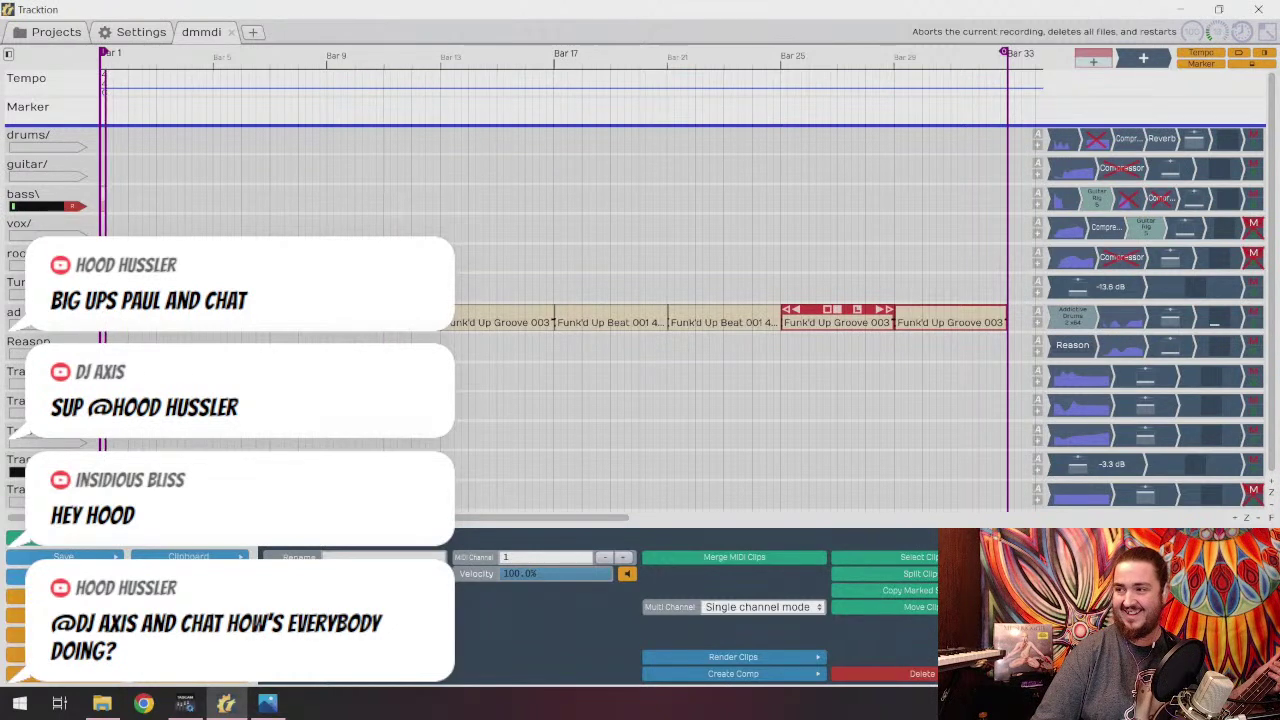
pyautogui.click(1212, 32)
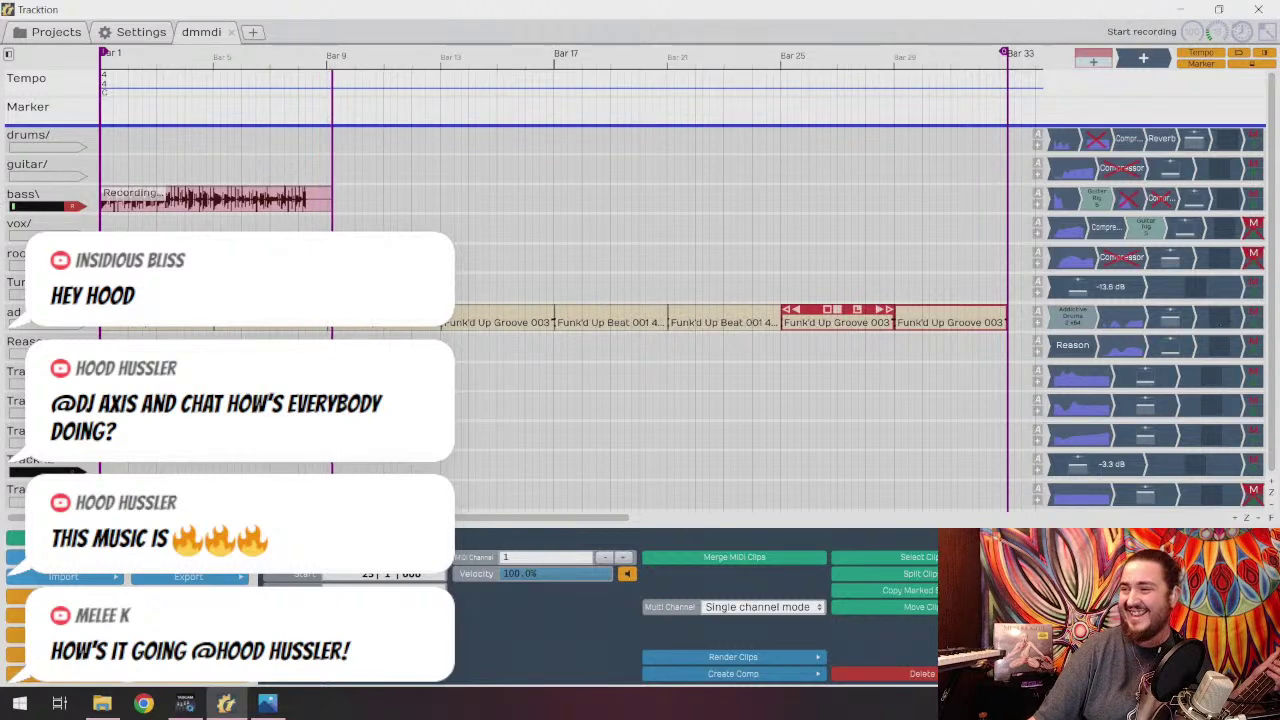
pyautogui.click(1192, 32)
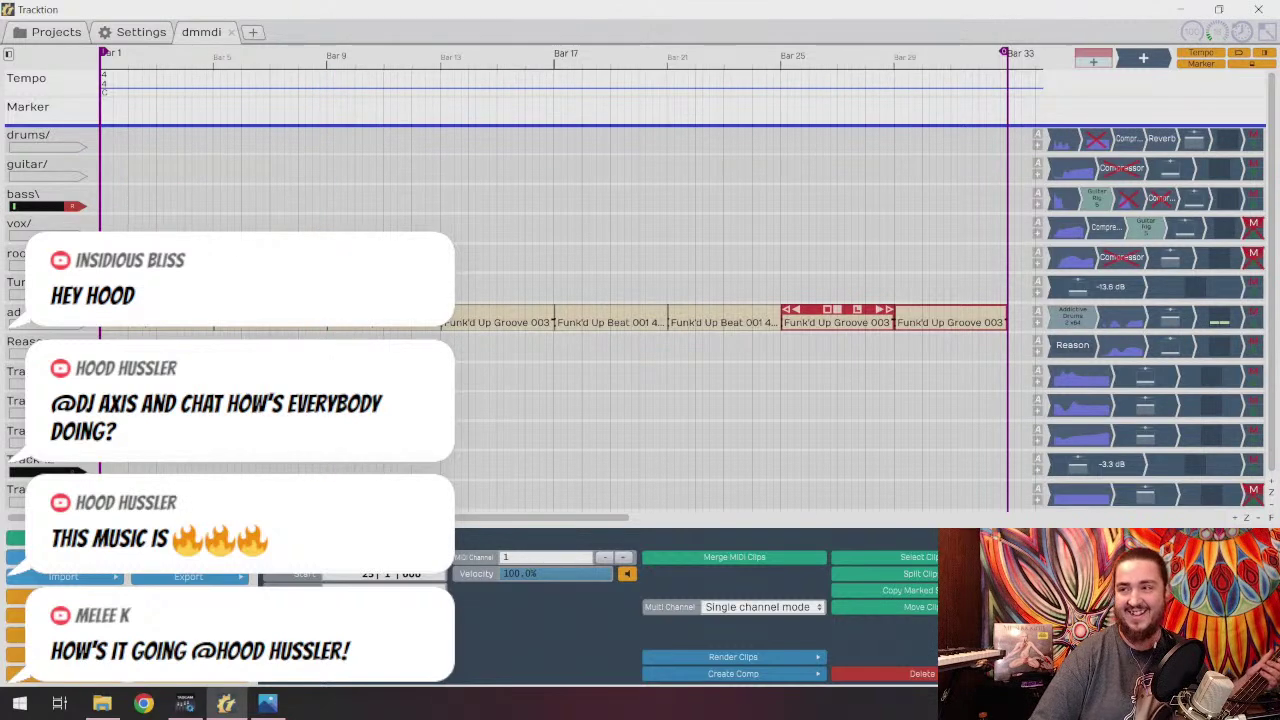
# Try recording two more bass takes of about eight bars from bar 1, deleting each recorded clip.
pyautogui.press('r')
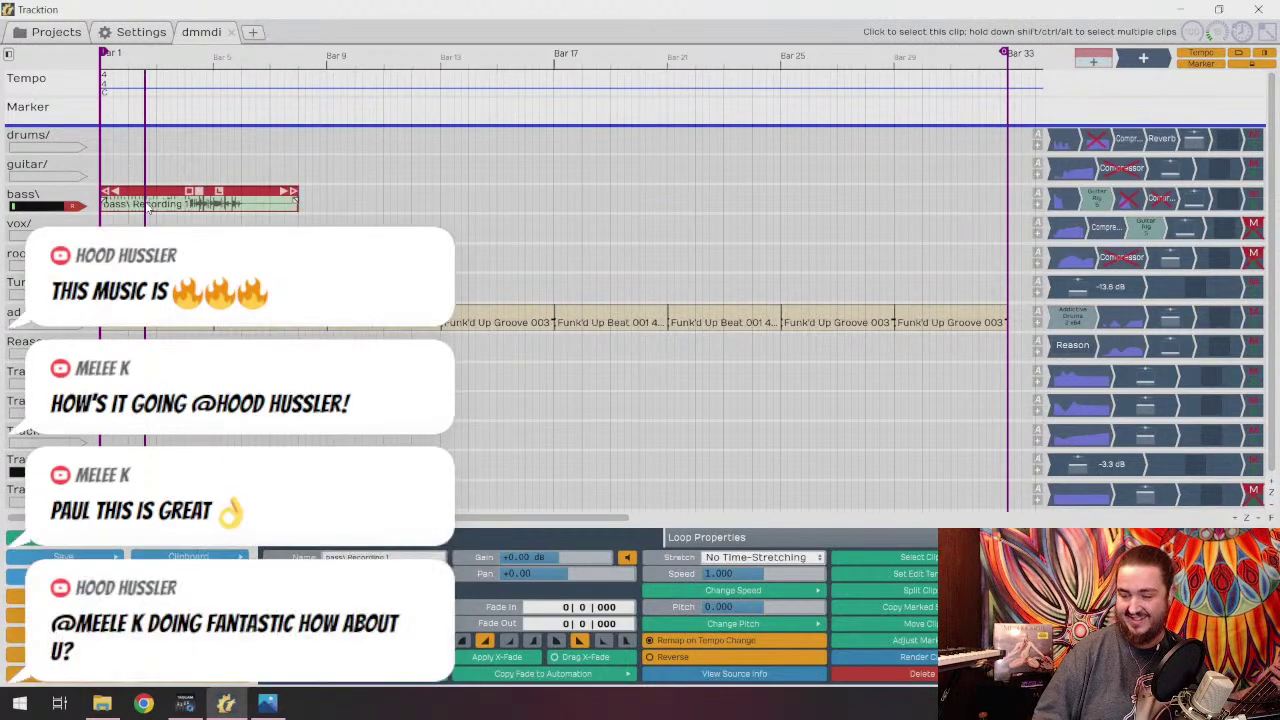
pyautogui.click(148, 208)
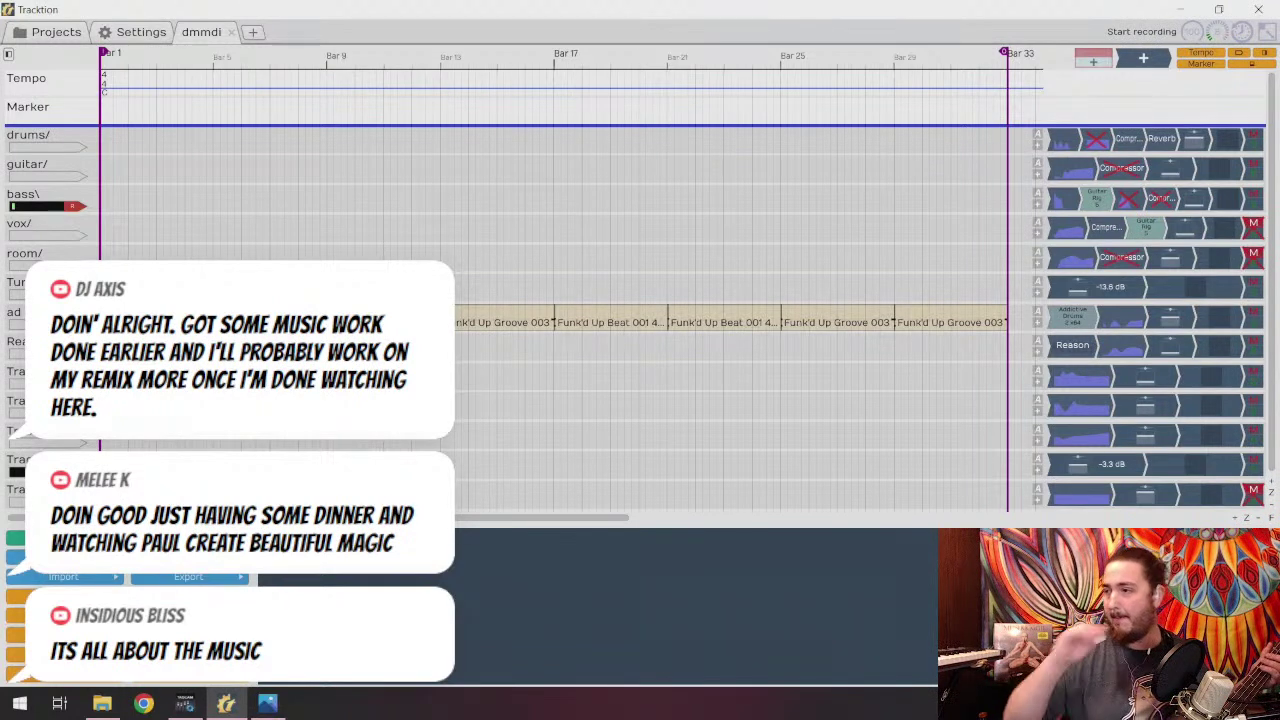
pyautogui.press('r')
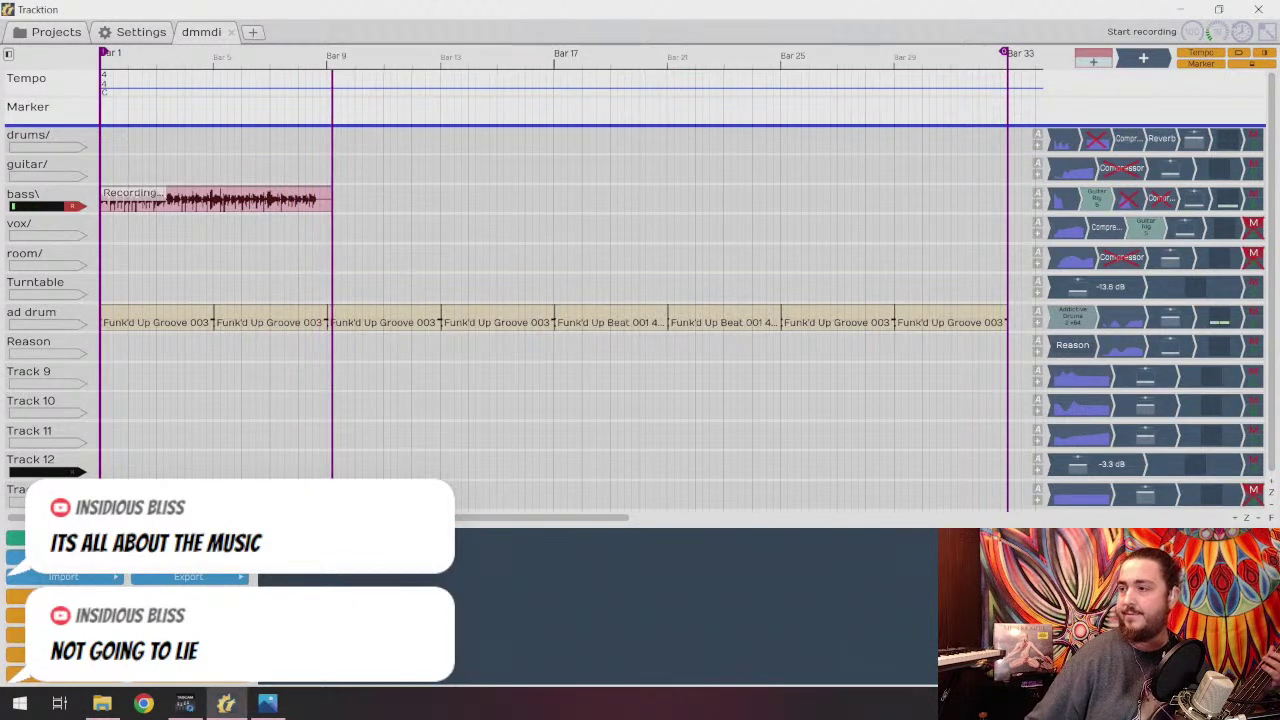
pyautogui.press('space')
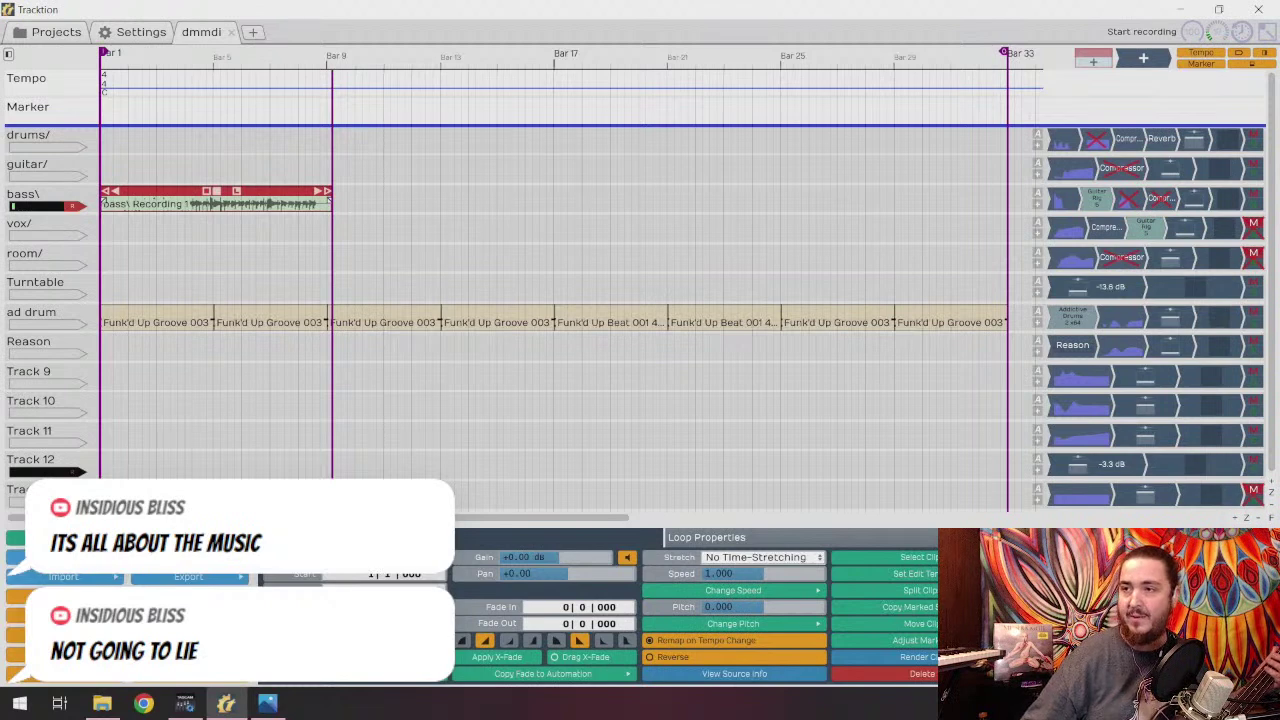
pyautogui.click(212, 210)
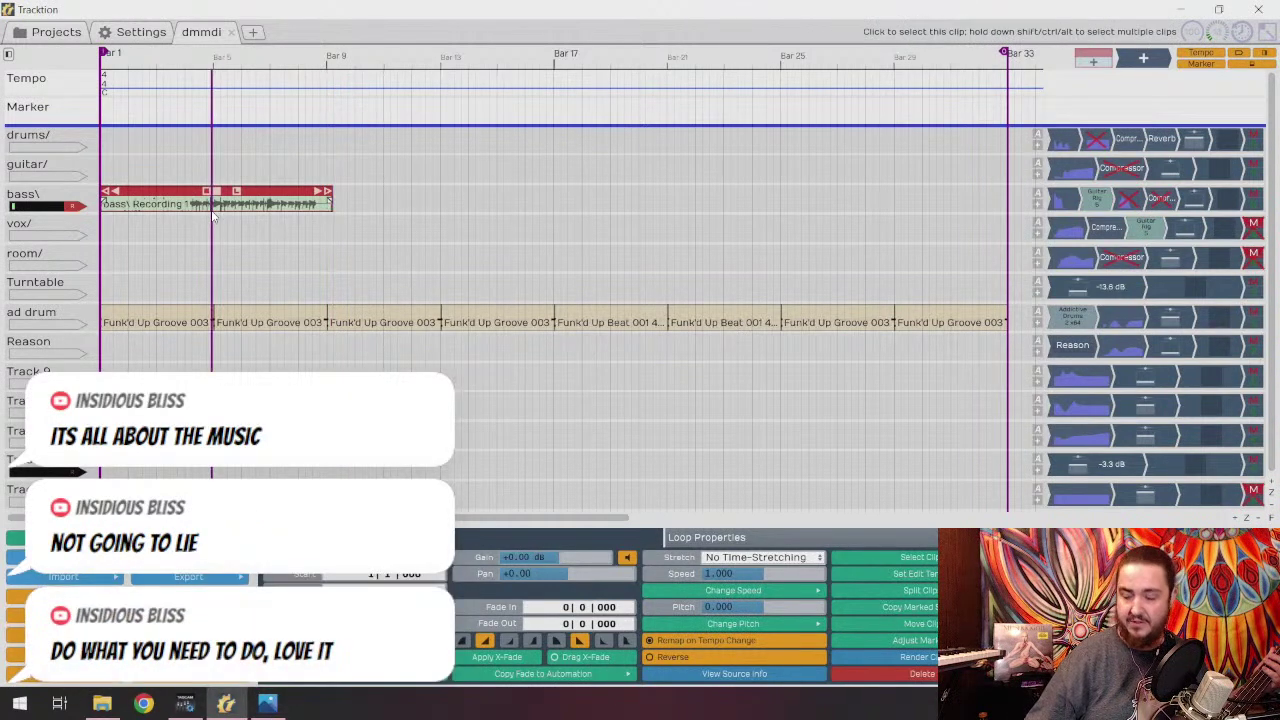
pyautogui.press('Delete')
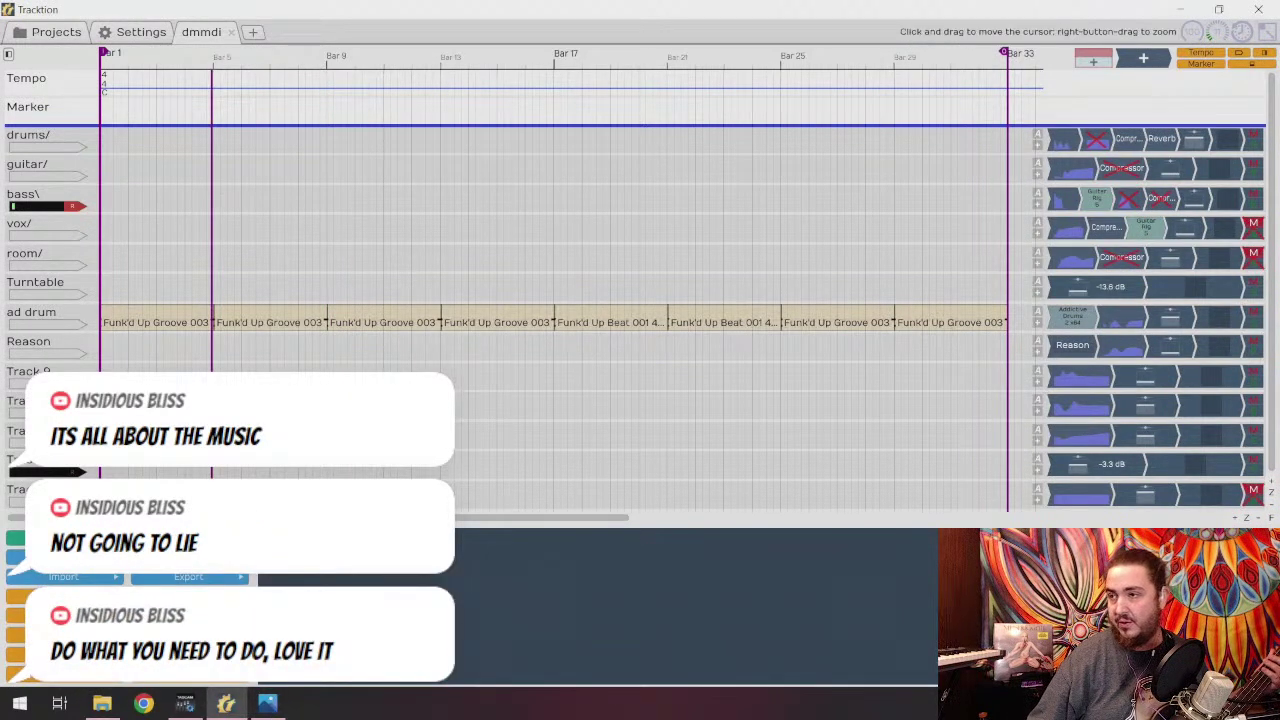
# Rewind to the start and play the drum arrangement to rehearse the bass line without recording.
pyautogui.click(1192, 31)
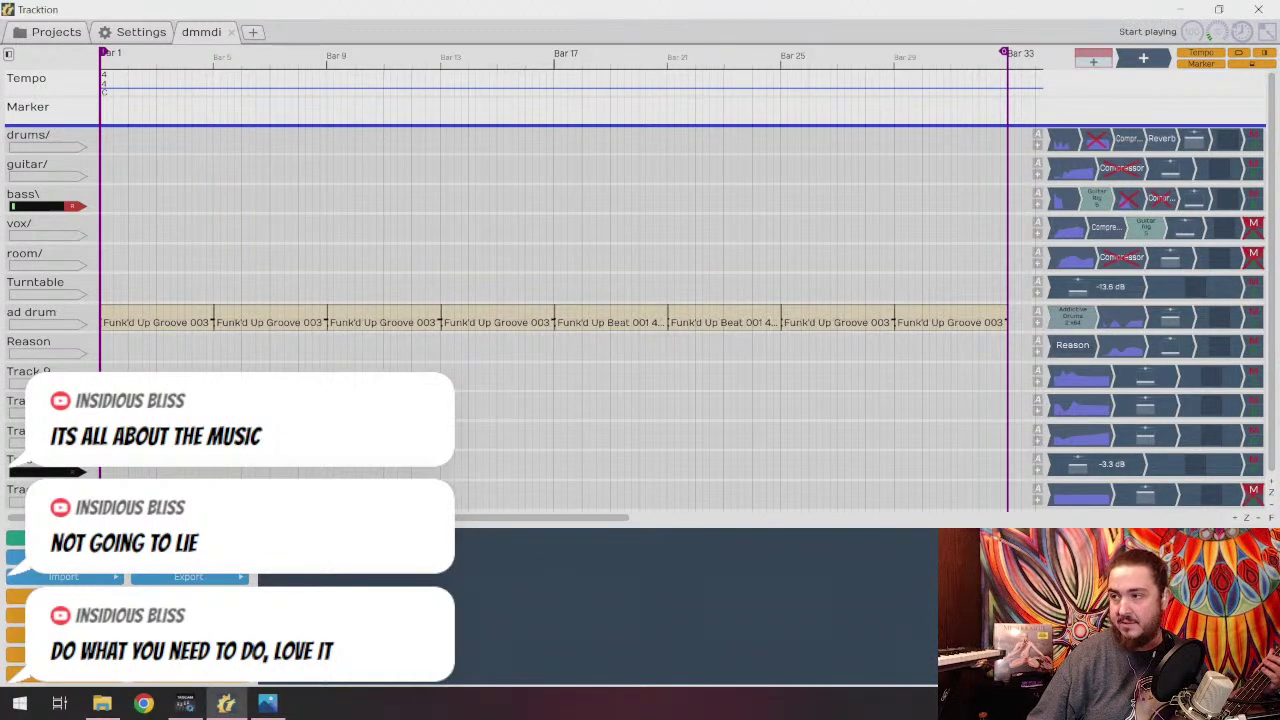
pyautogui.click(1210, 33)
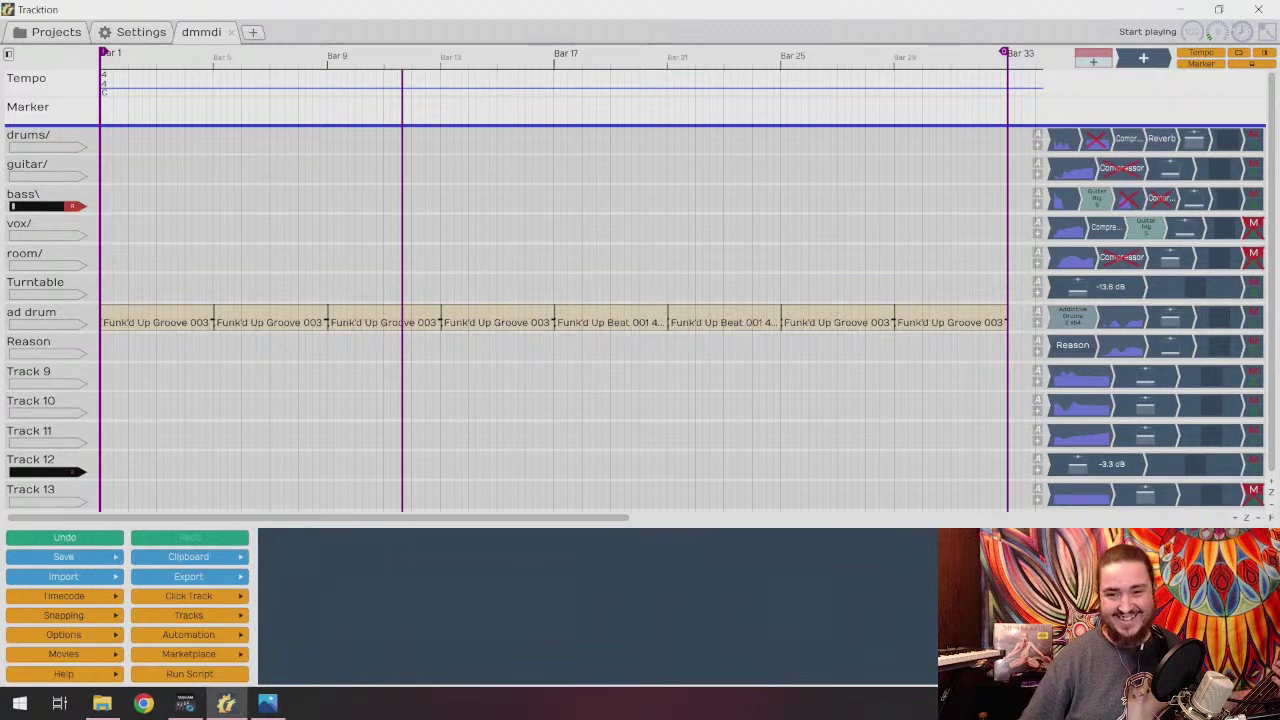
pyautogui.click(1192, 32)
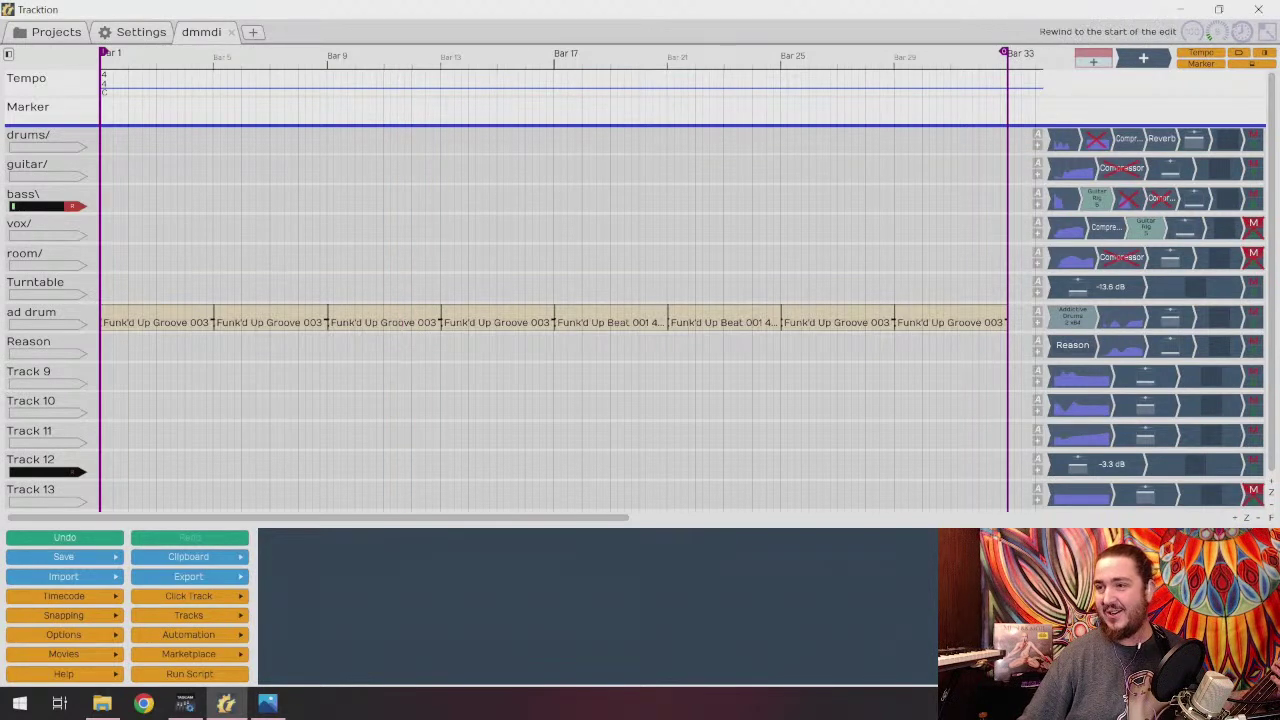
pyautogui.click(212, 250)
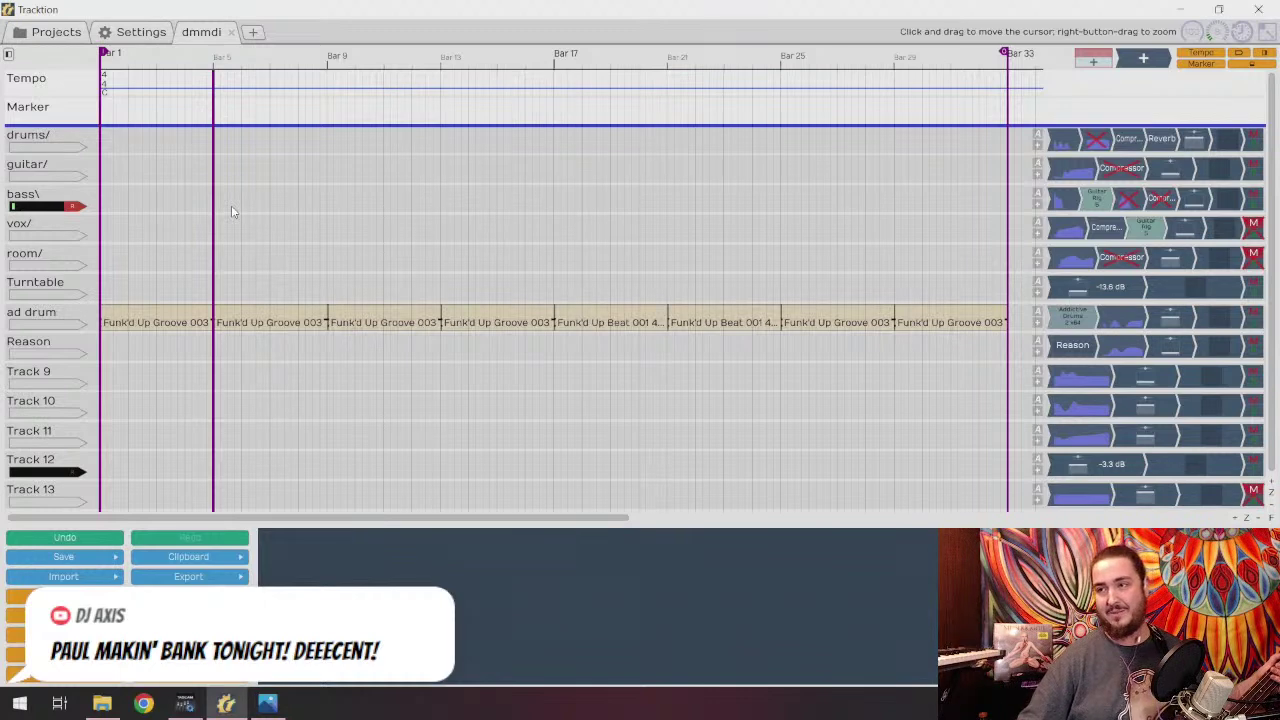
pyautogui.click(1193, 31)
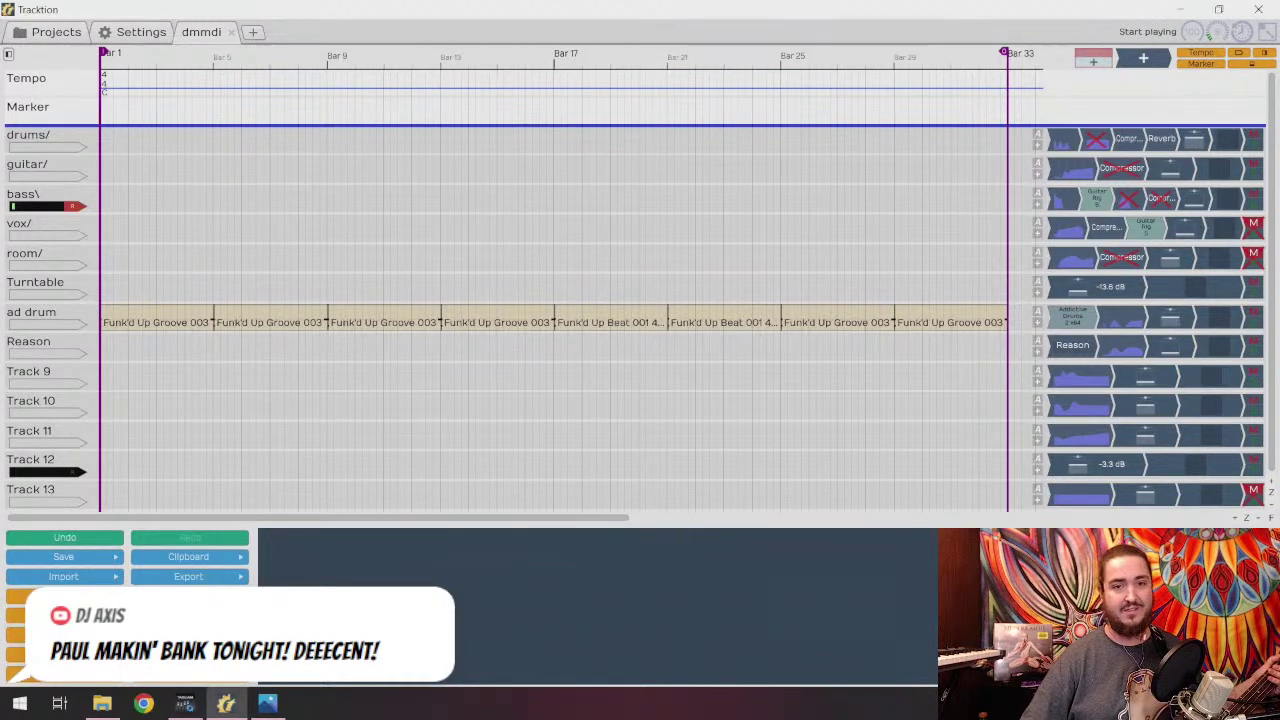
pyautogui.press('space')
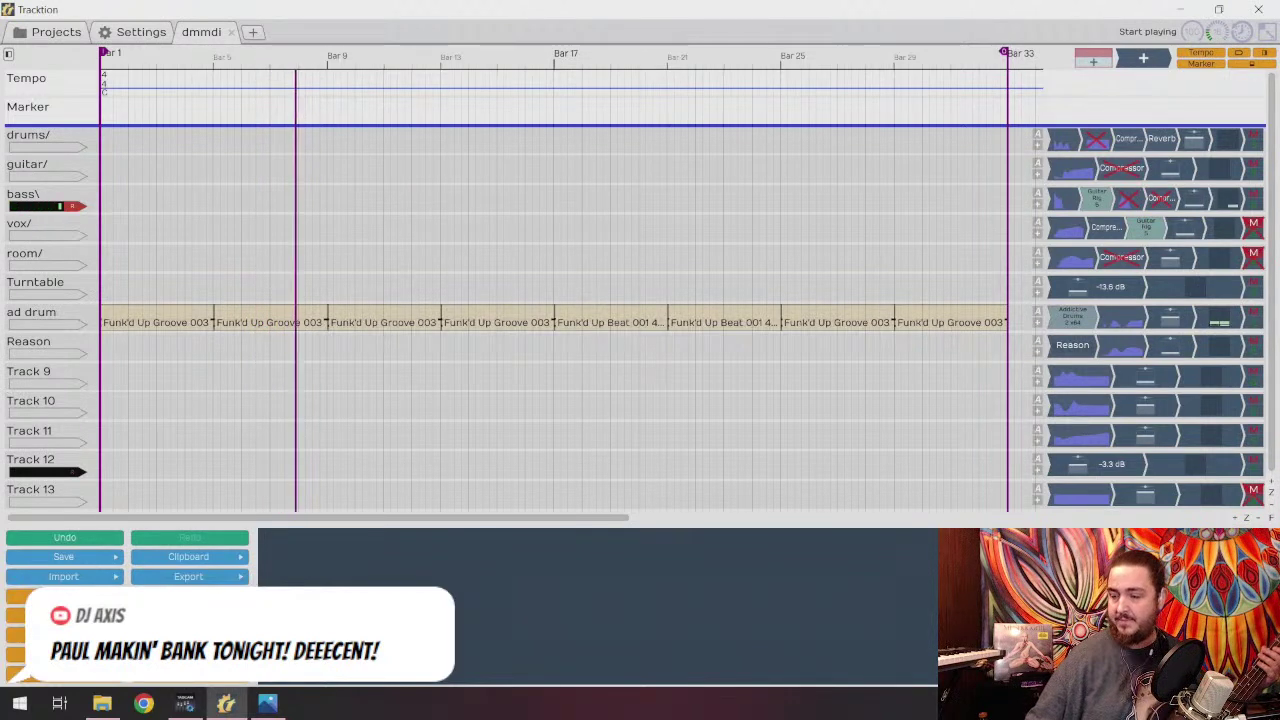
# Try recording a bass take from bar 5 on the bass track, stopping early and deleting the recorded clip.
pyautogui.click(222, 260)
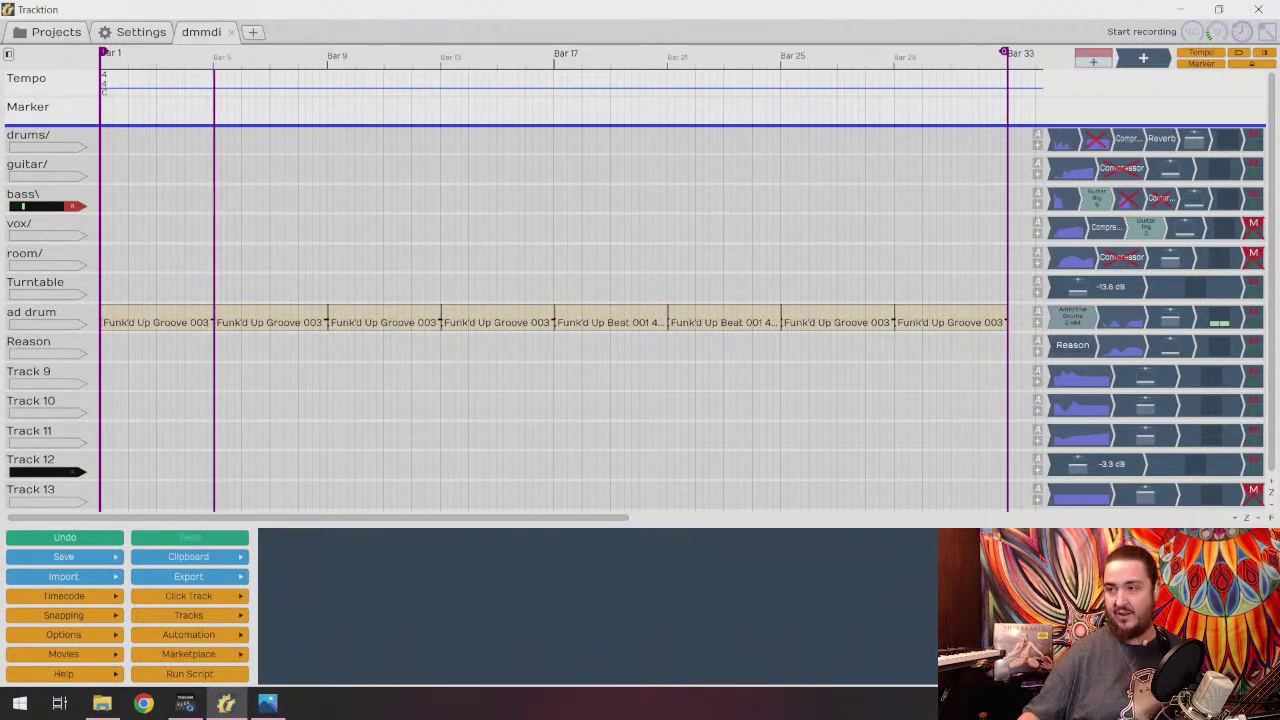
pyautogui.press('space')
pyautogui.click(222, 201)
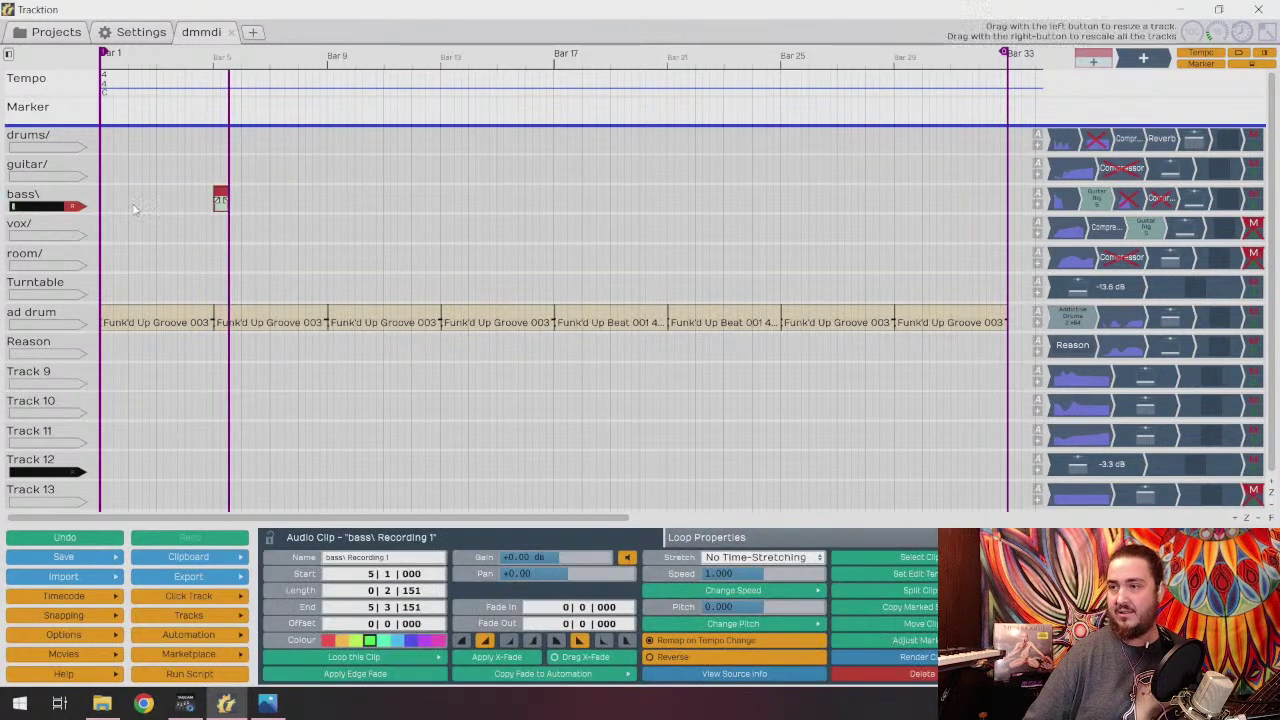
pyautogui.press('Delete')
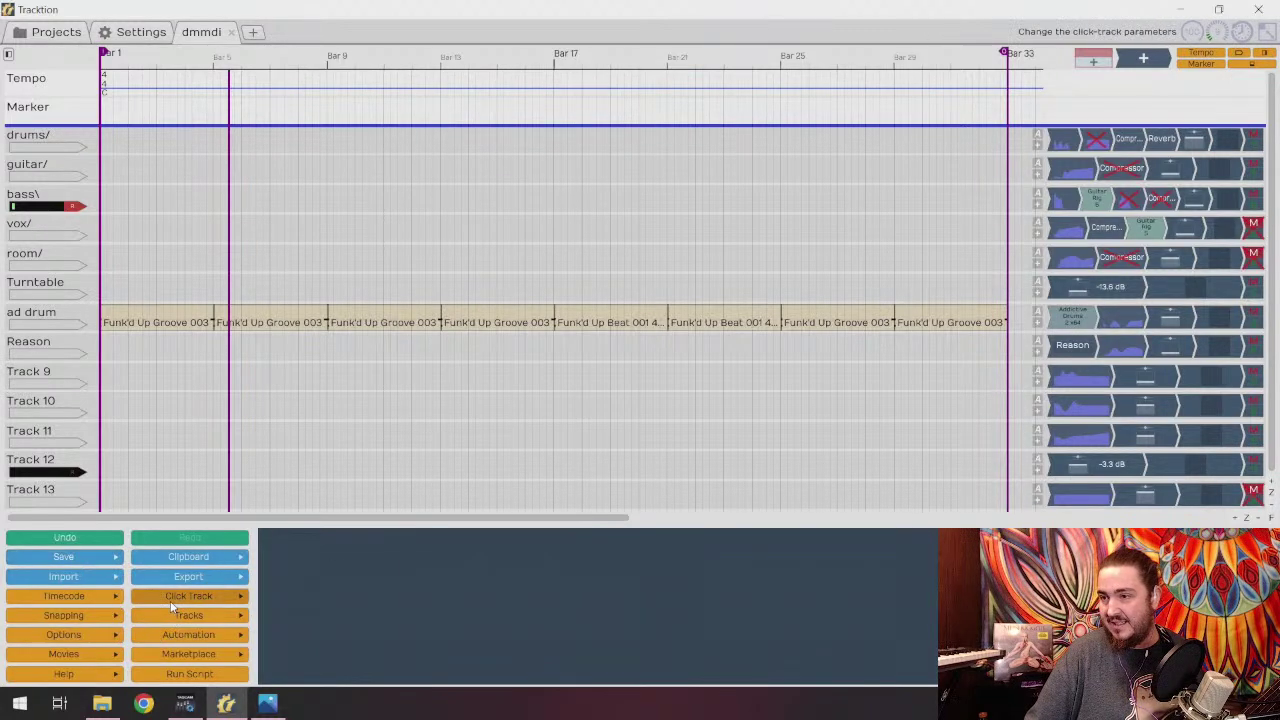
pyautogui.click(55, 597)
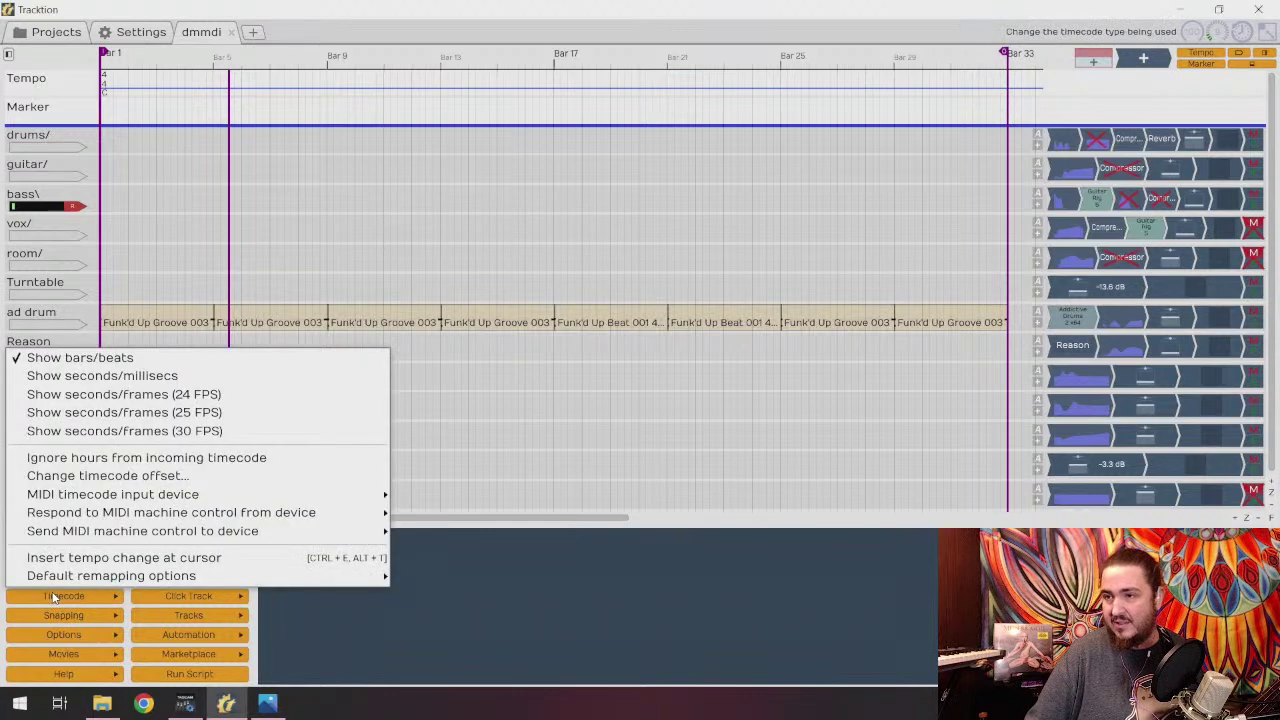
pyautogui.click(189, 597)
pyautogui.moveTo(254, 414)
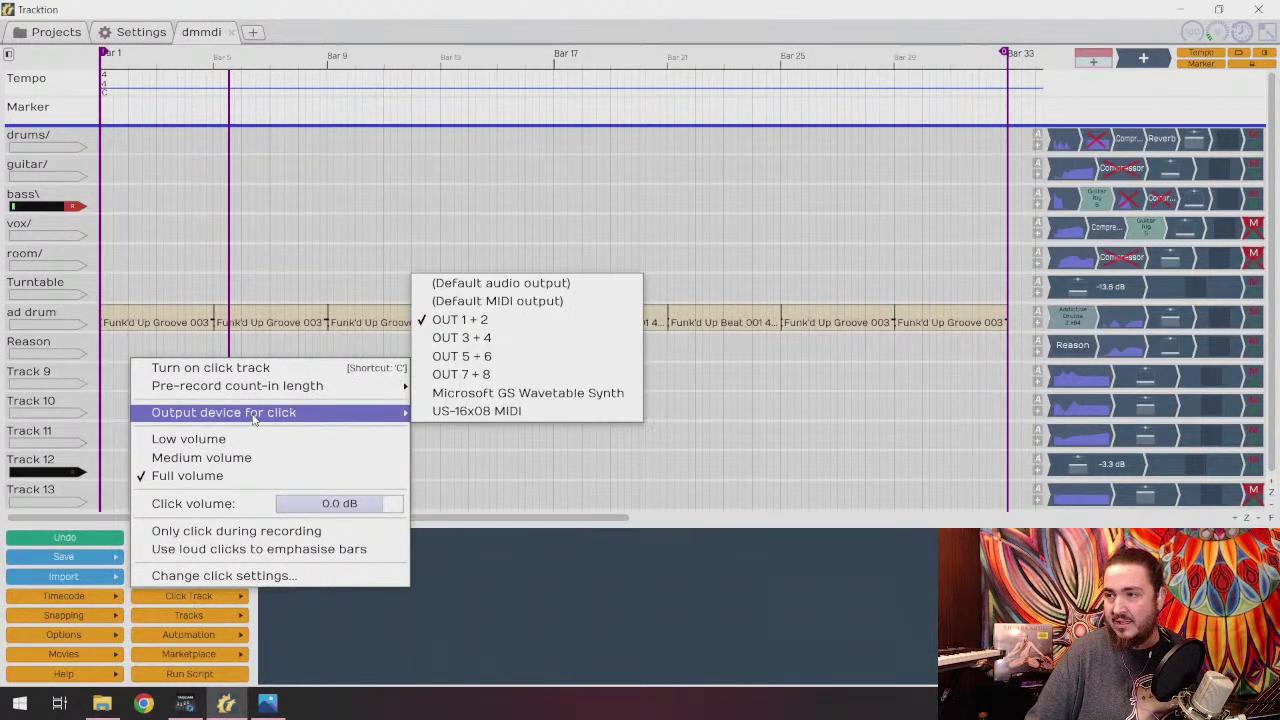
pyautogui.click(175, 259)
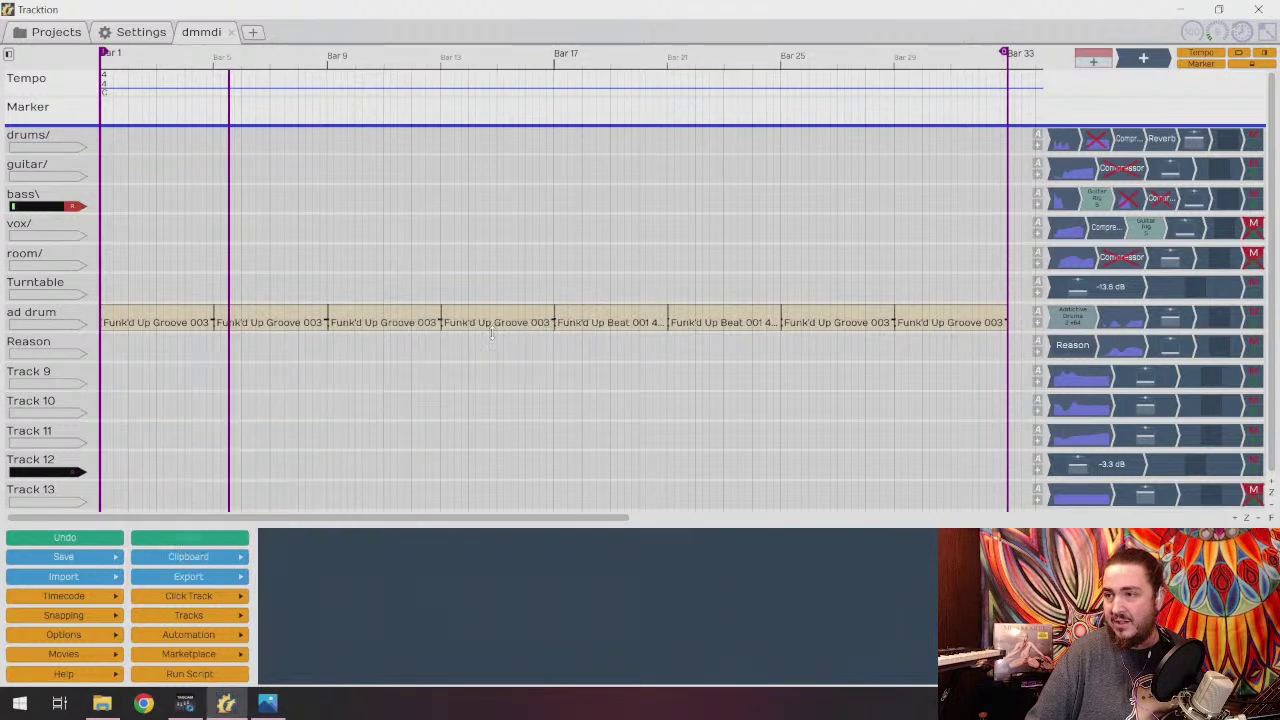
# Try recording another bass take from about bar 4, stopping it and deleting the recorded clip.
pyautogui.click(175, 260)
pyautogui.click(183, 264)
pyautogui.press('r')
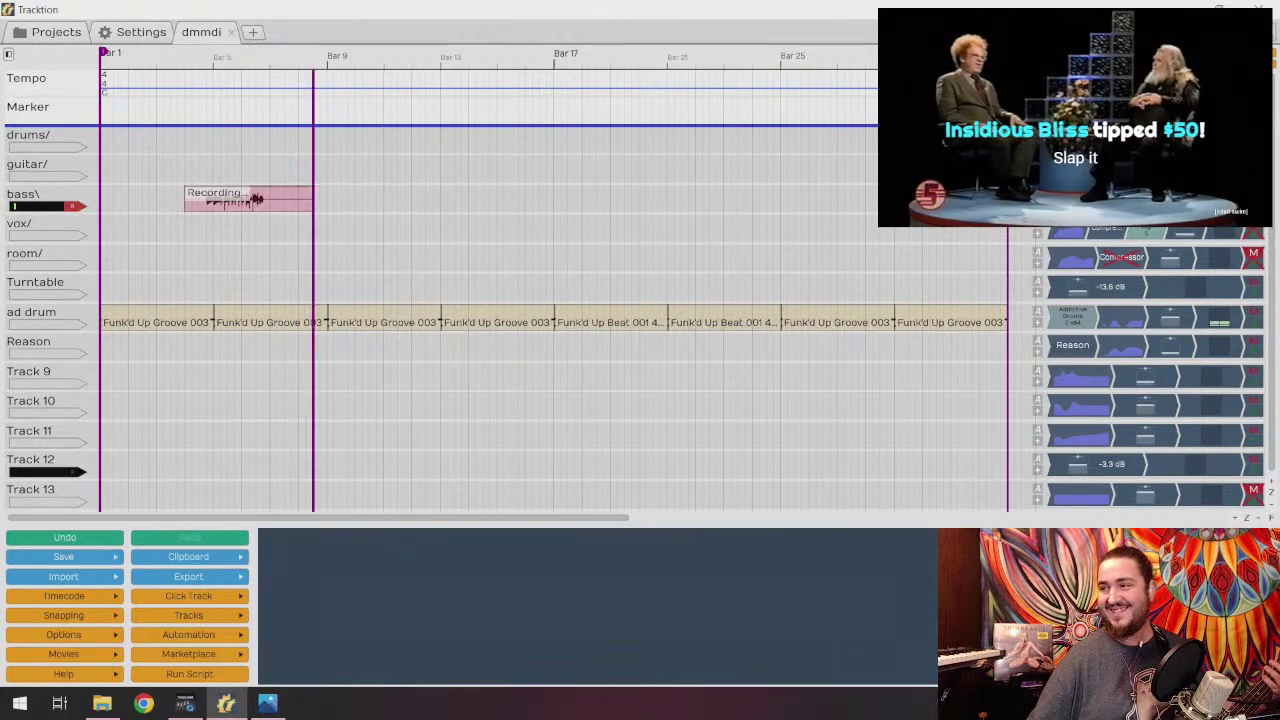
pyautogui.press('space')
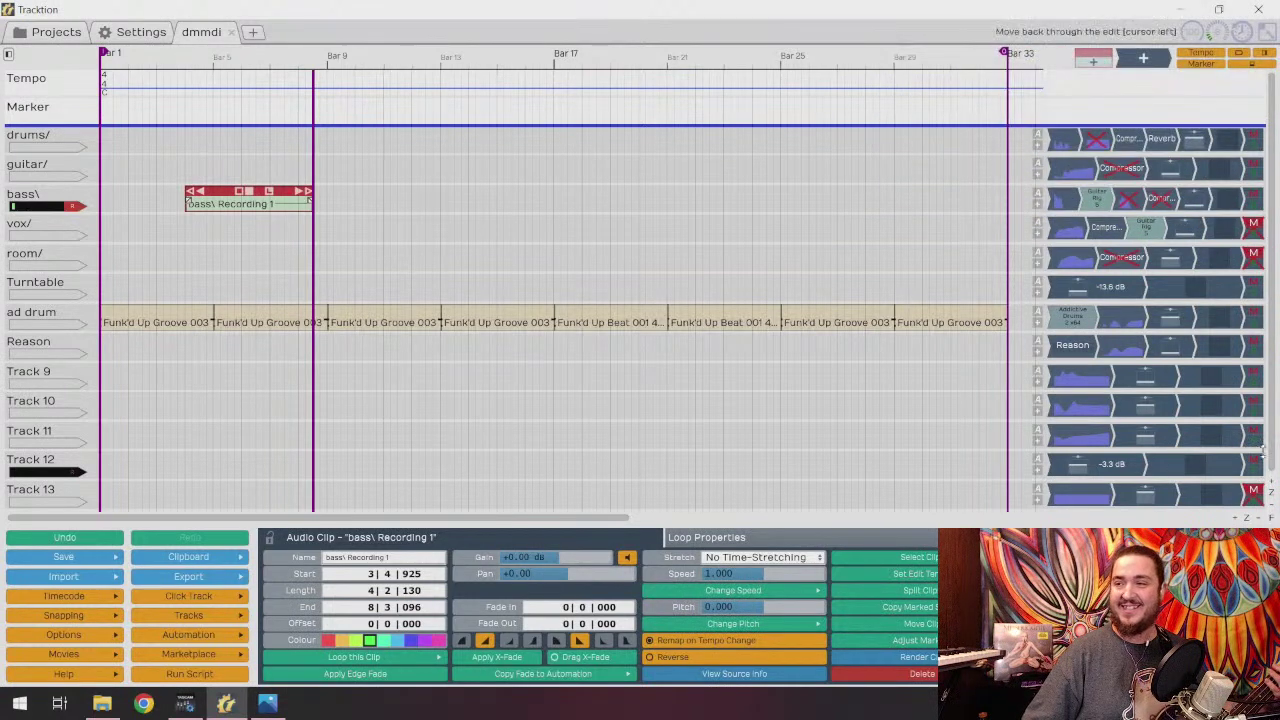
pyautogui.click(237, 213)
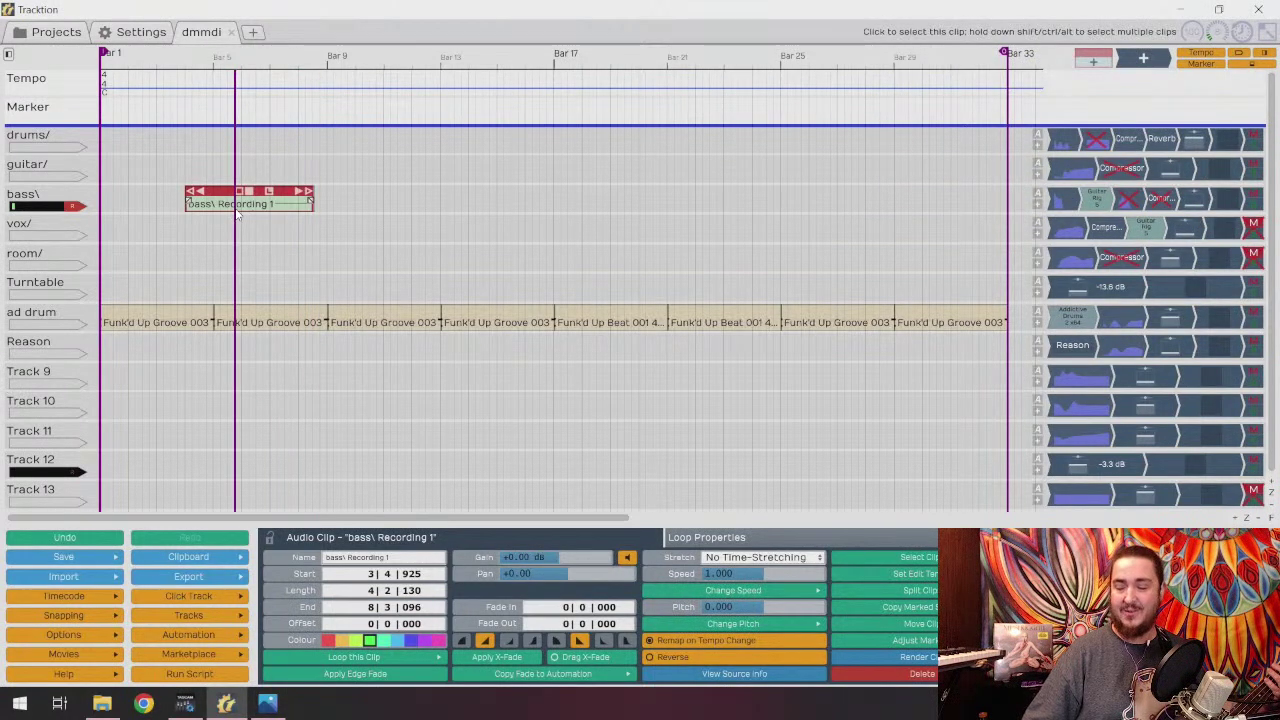
pyautogui.press('Delete')
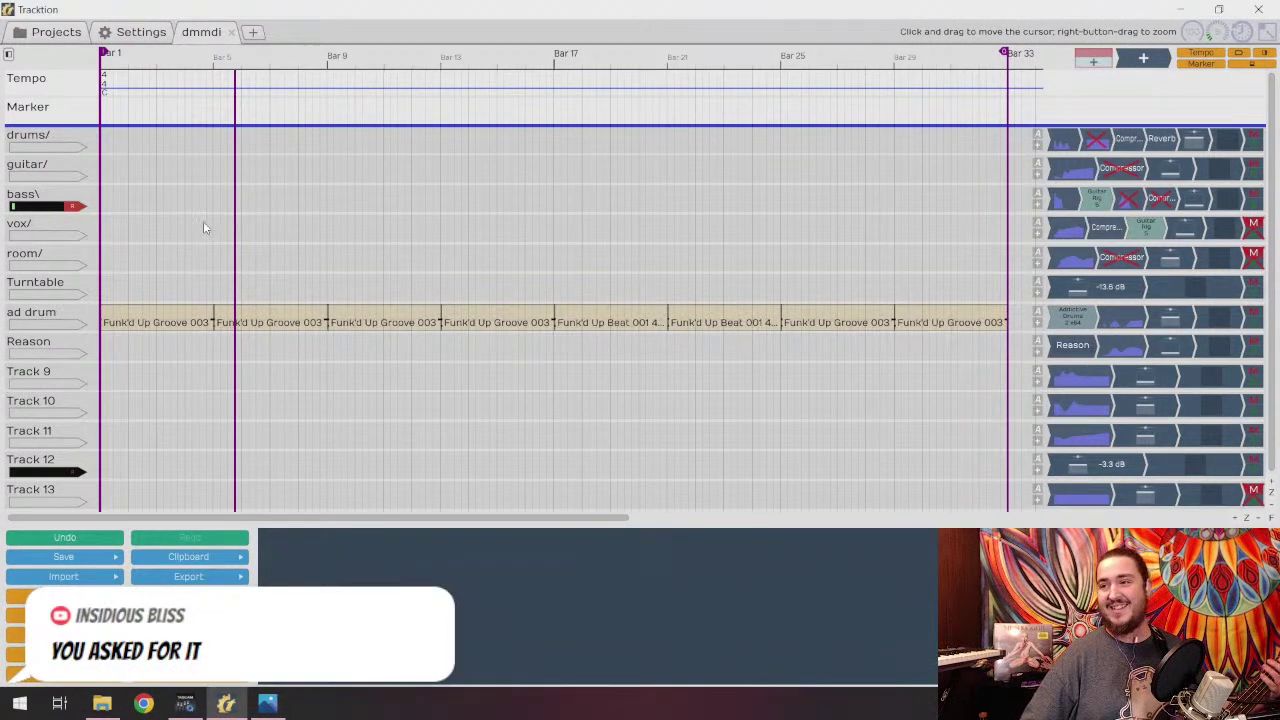
# Record a bass take on the bass track from about bar 3 until about bar 18.
pyautogui.moveTo(193, 237); pyautogui.dragTo(188, 237)
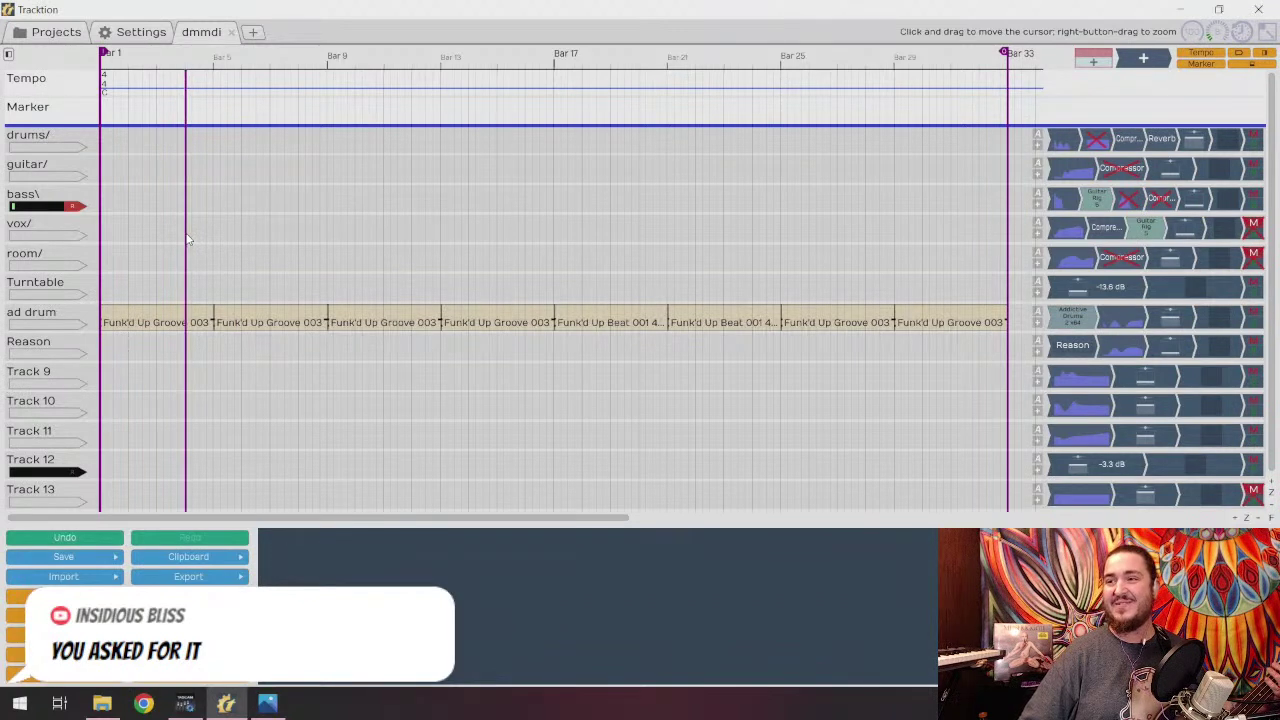
pyautogui.moveTo(188, 240); pyautogui.dragTo(185, 241)
pyautogui.click(1193, 31)
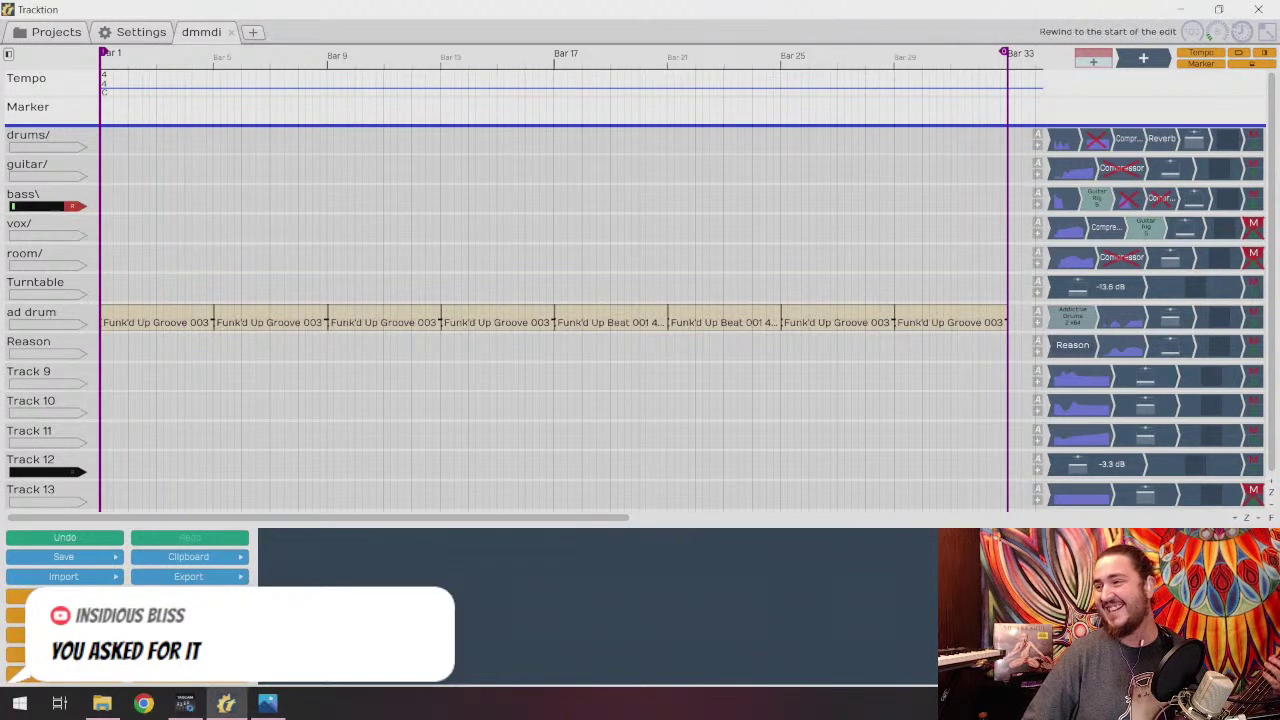
pyautogui.click(160, 256)
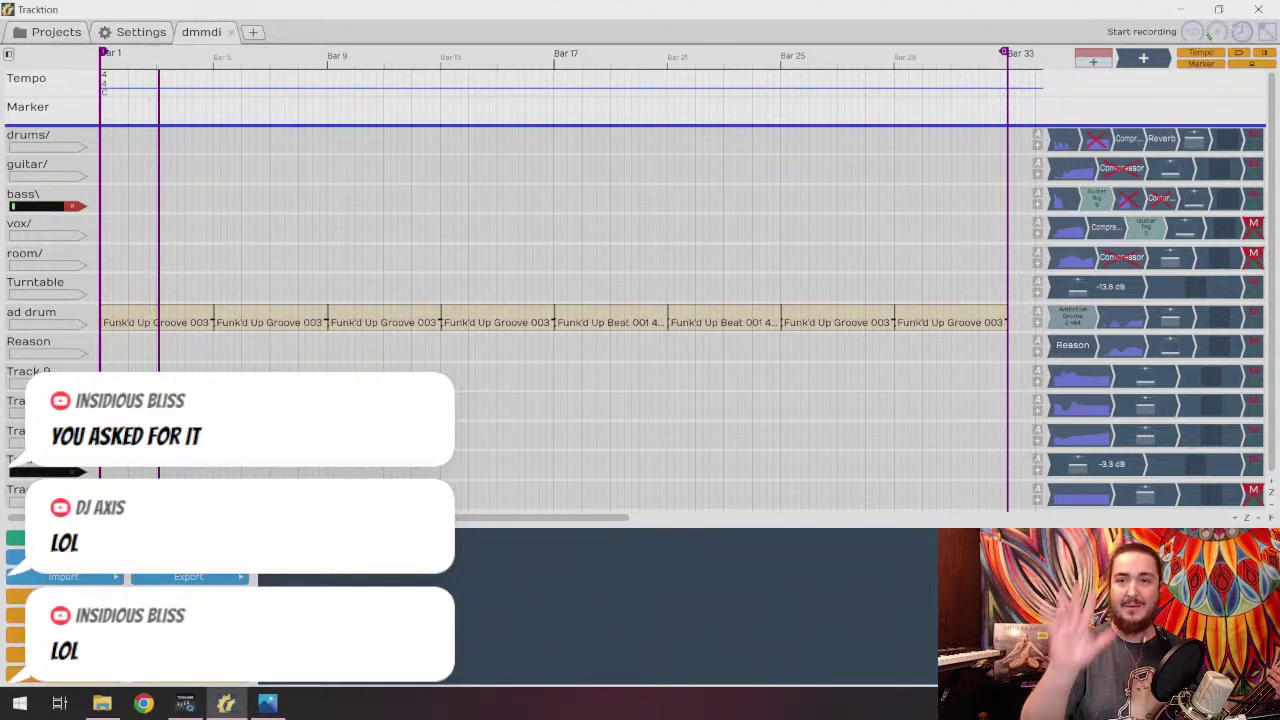
pyautogui.press('r')
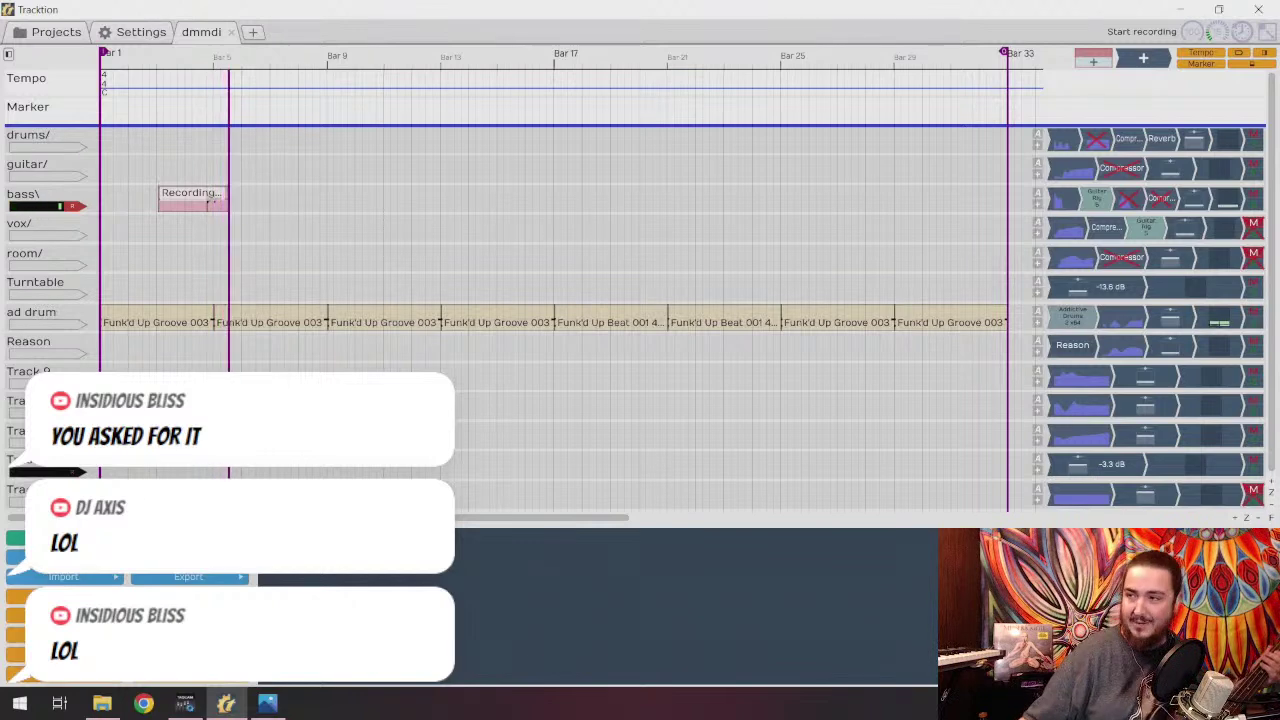
pyautogui.click(1240, 31)
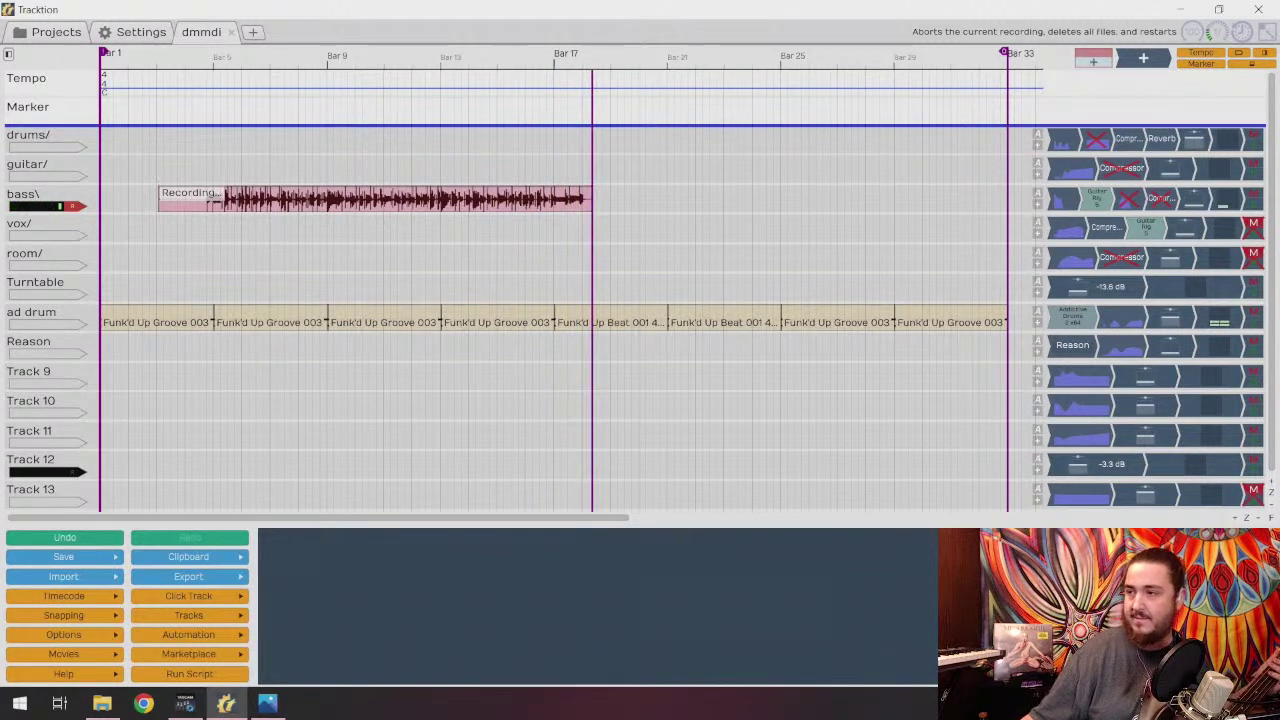
pyautogui.click(1241, 32)
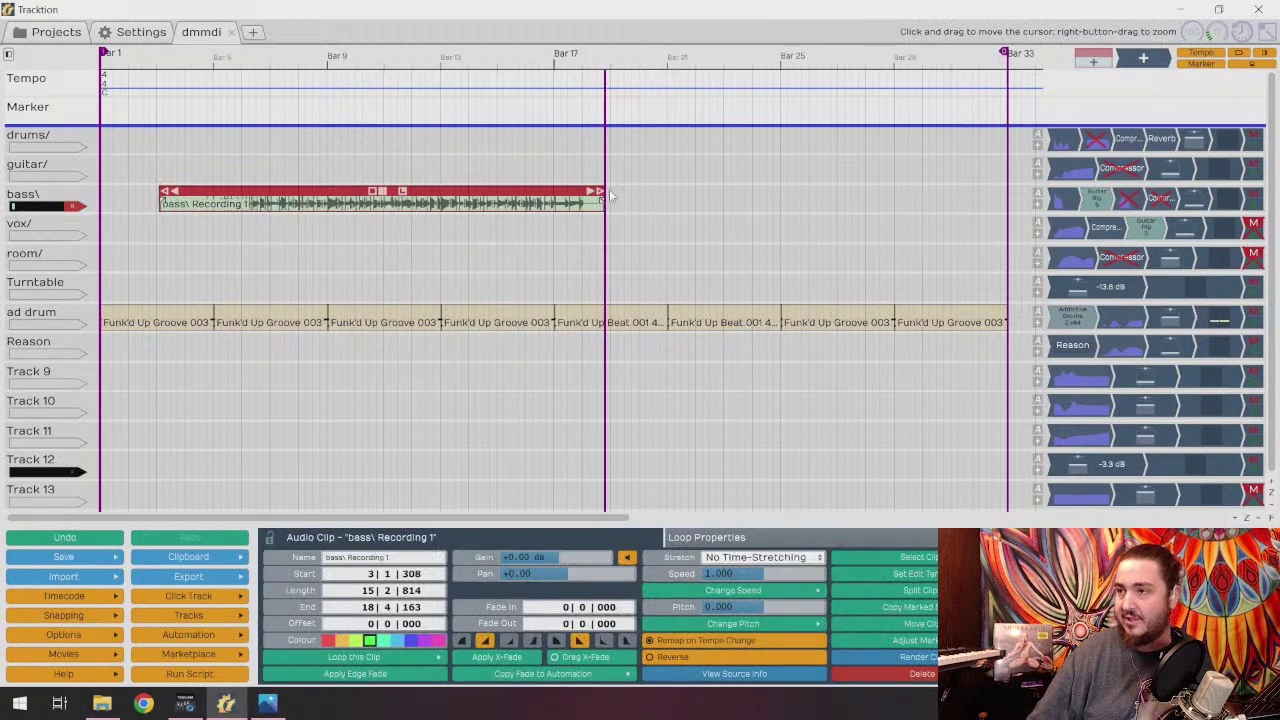
# Trim the end of the bass recording to bar 17 and give it a short fade-out of 0|0|102.
pyautogui.moveTo(598, 192); pyautogui.dragTo(553, 194)
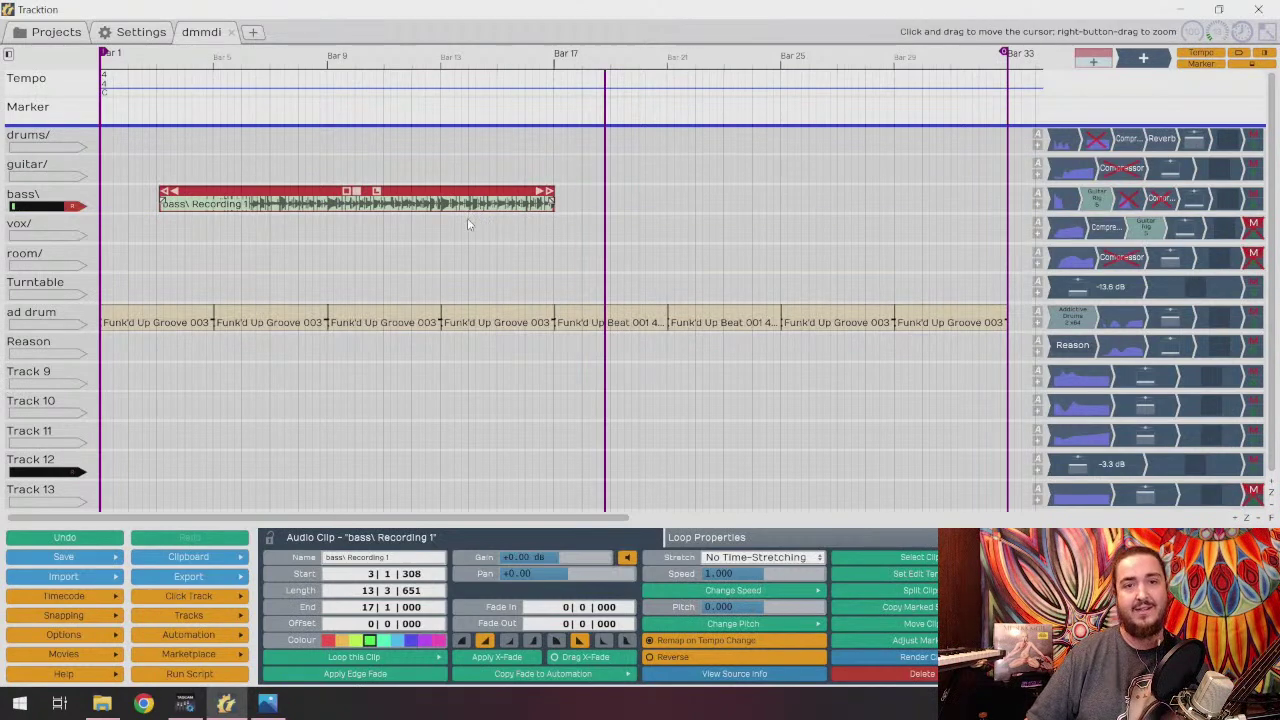
pyautogui.click(538, 168)
pyautogui.scroll(5, 539, 168)
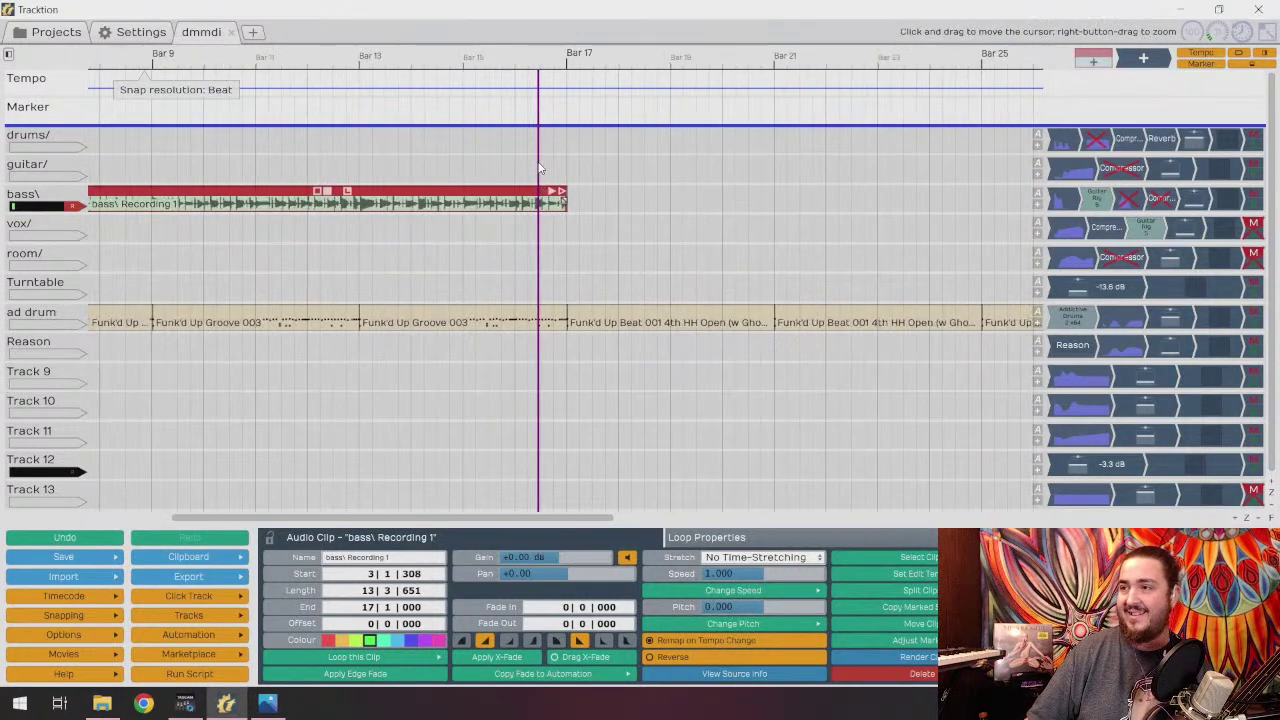
pyautogui.scroll(8, 538, 168)
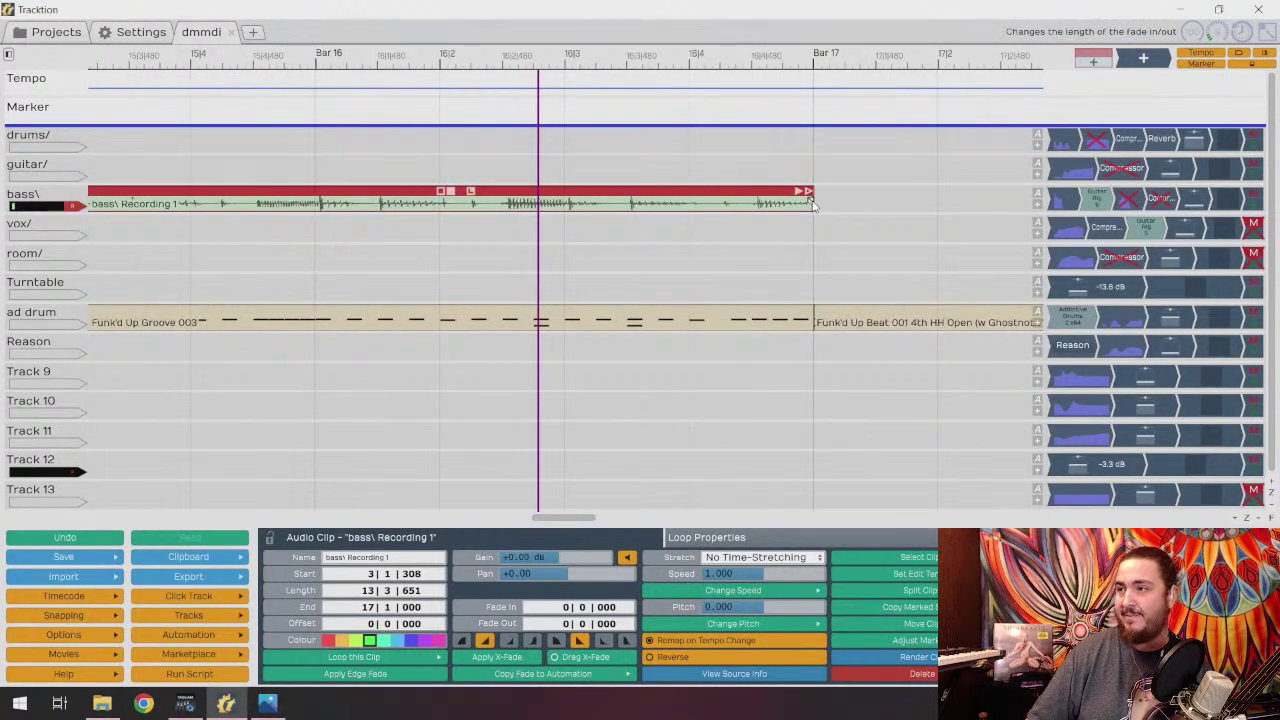
pyautogui.scroll(-8, 653, 166)
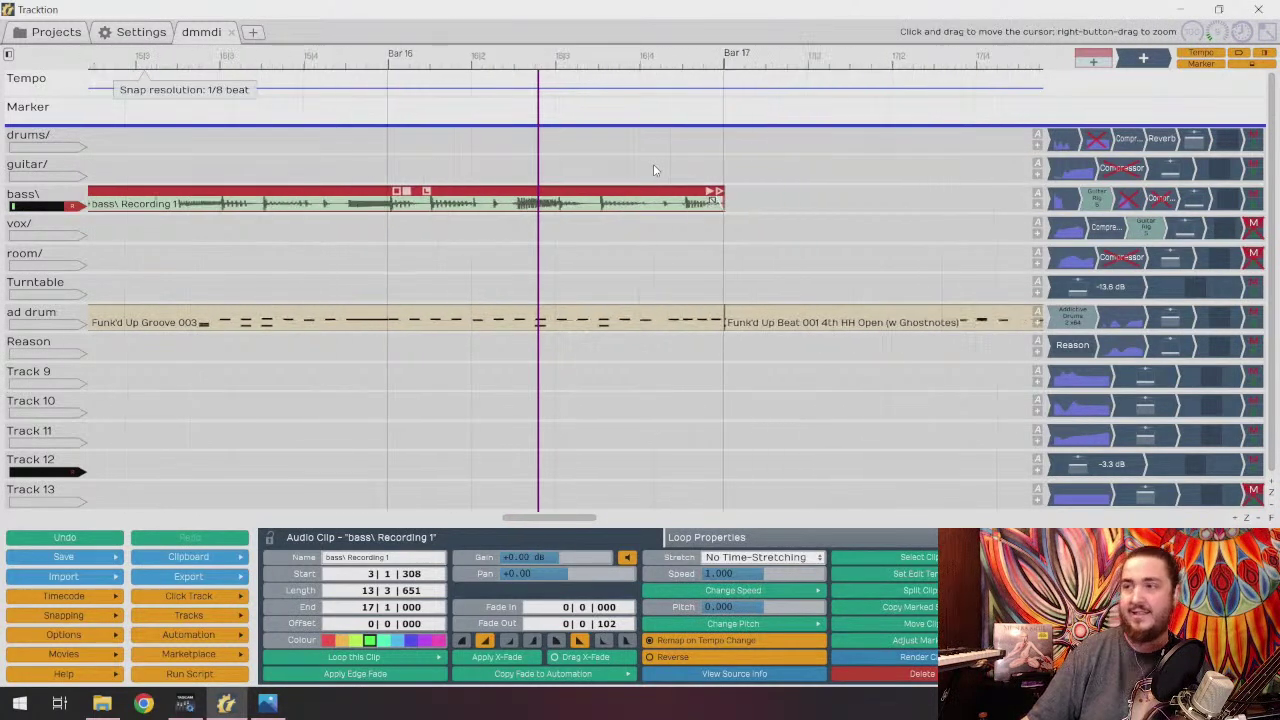
pyautogui.scroll(-5, 653, 170)
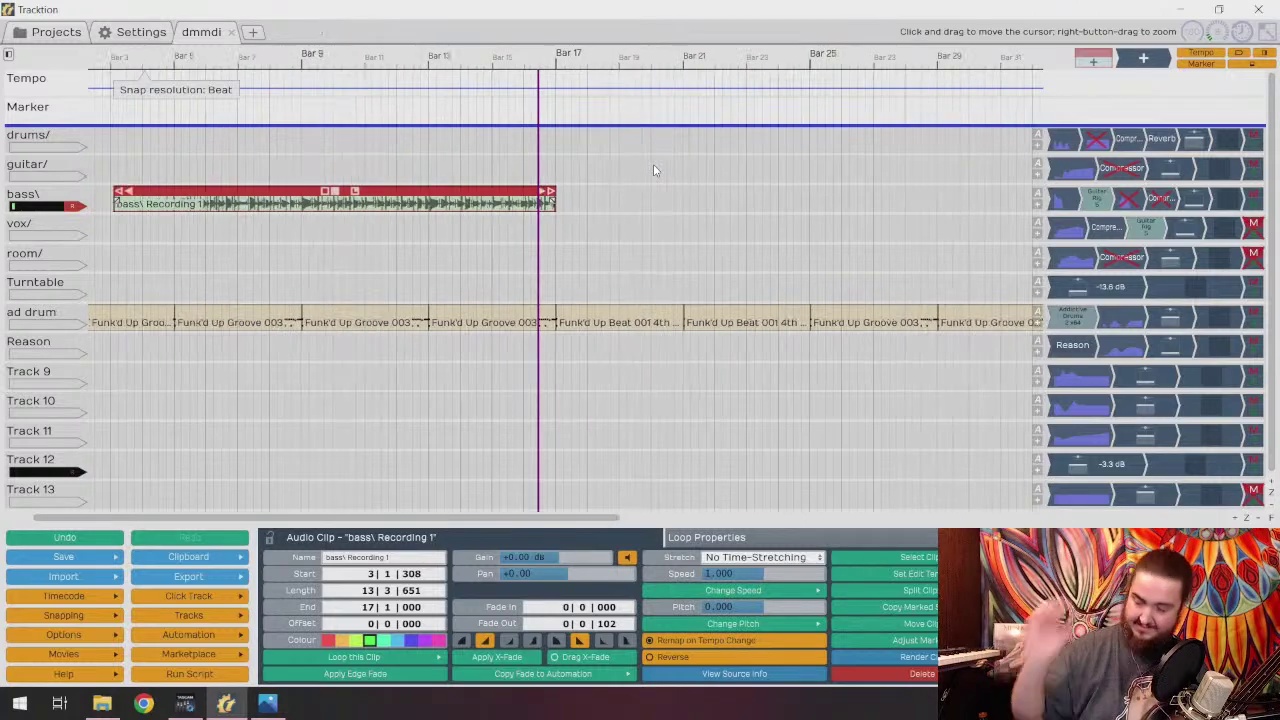
# Trim the start of the bass recording to 4|3|000 and give it a fade-in of 0|0|609.
pyautogui.click(147, 168)
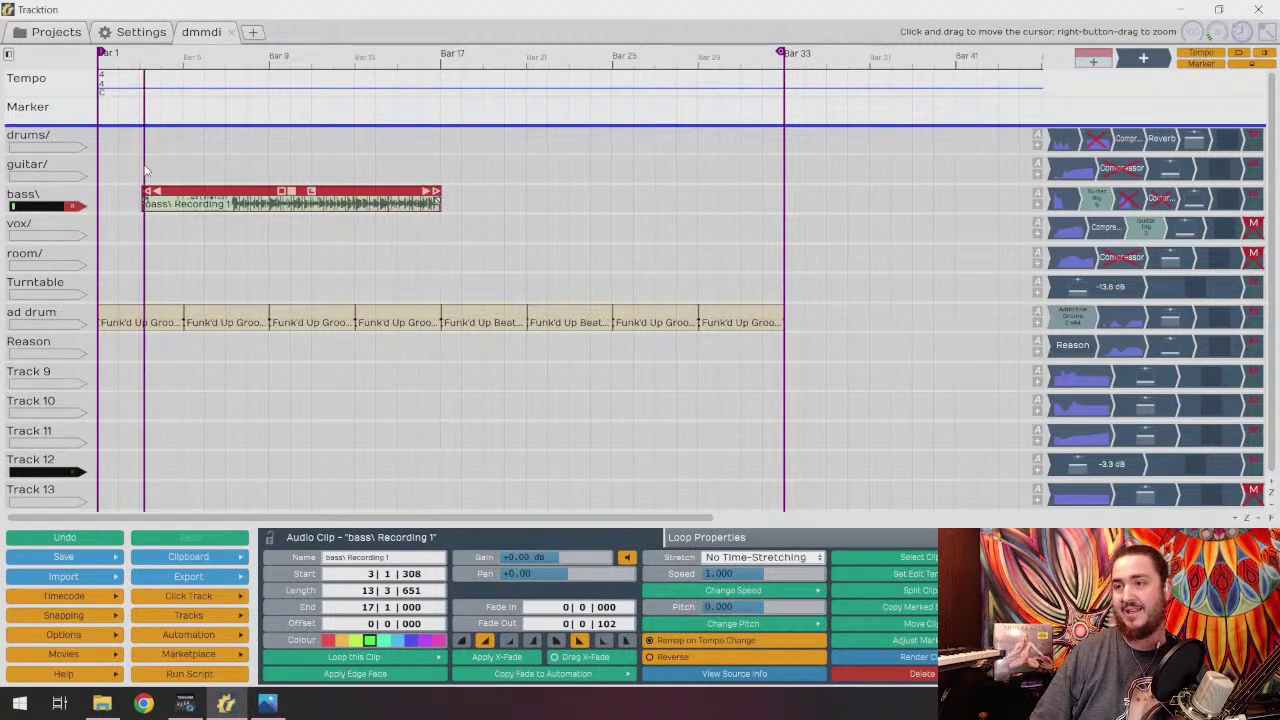
pyautogui.scroll(5, 150, 167)
pyautogui.scroll(3, 153, 167)
pyautogui.moveTo(145, 205); pyautogui.dragTo(330, 230)
pyautogui.click(330, 205)
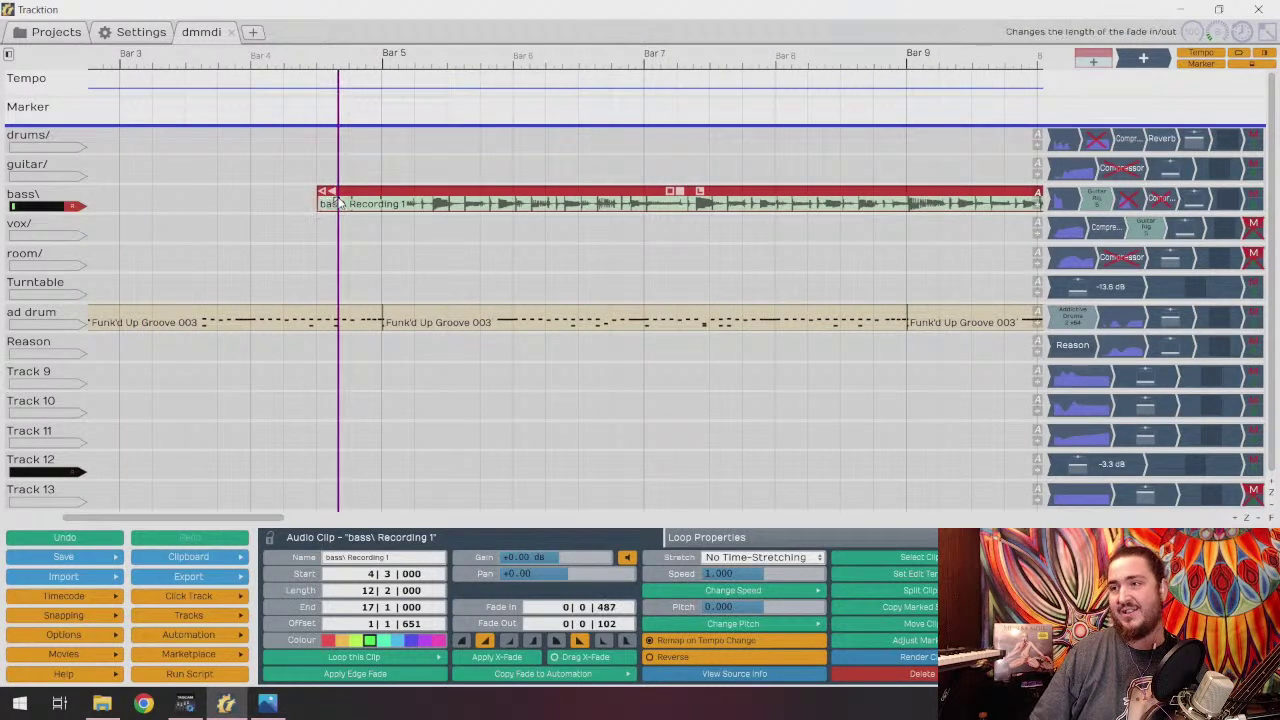
pyautogui.scroll(-5, 398, 289)
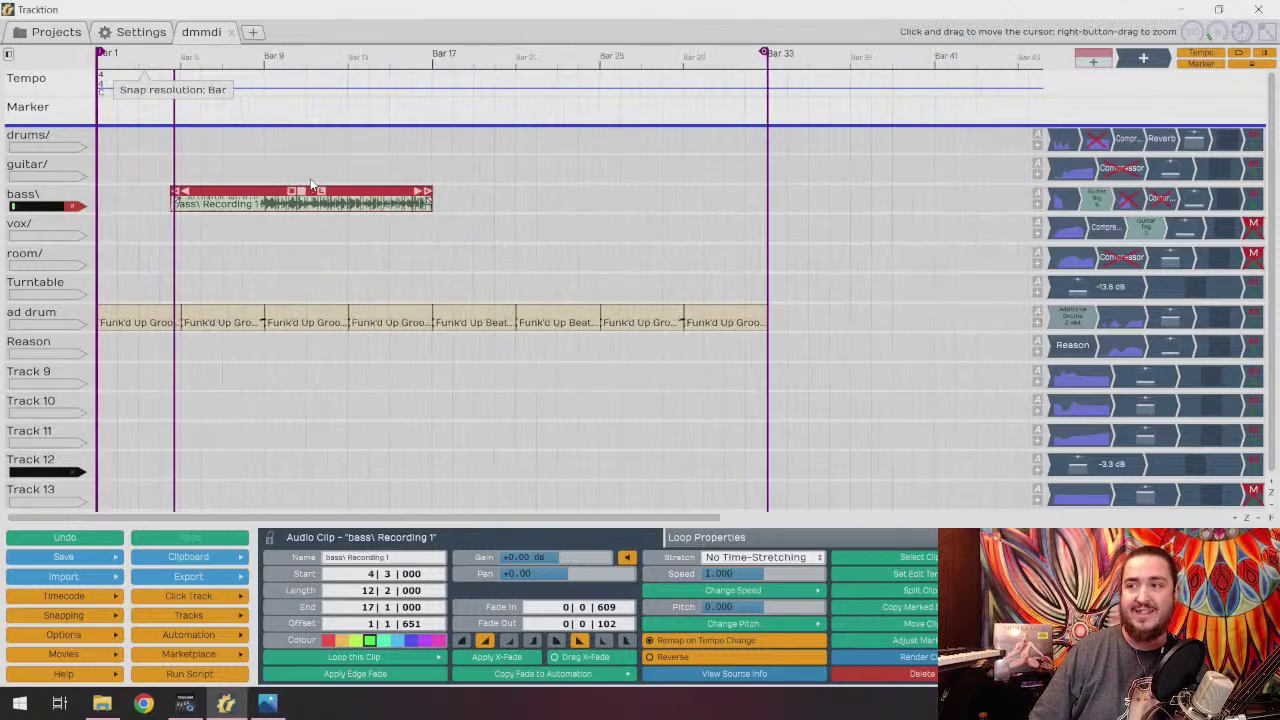
# Play the arrangement with the bass recording to review the take, and return the playhead to the start.
pyautogui.moveTo(183, 185); pyautogui.dragTo(145, 177)
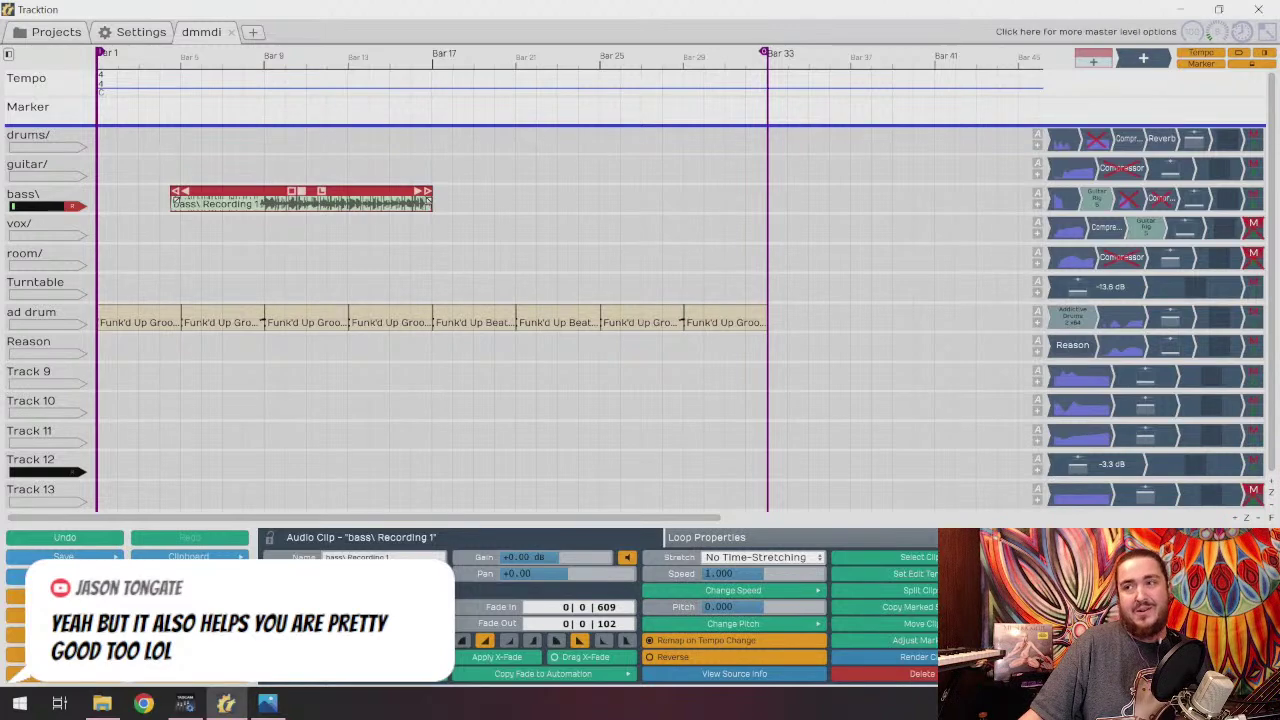
pyautogui.click(408, 155)
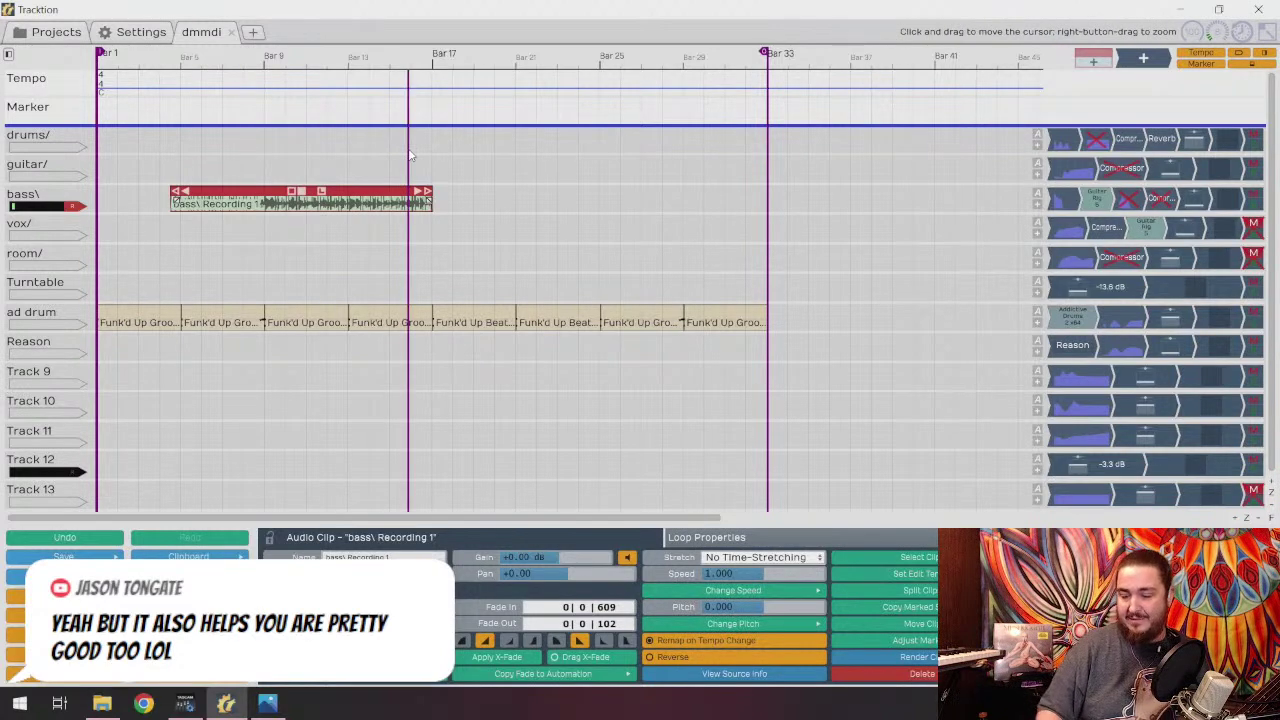
pyautogui.scroll(6, 408, 155)
pyautogui.scroll(3, 410, 155)
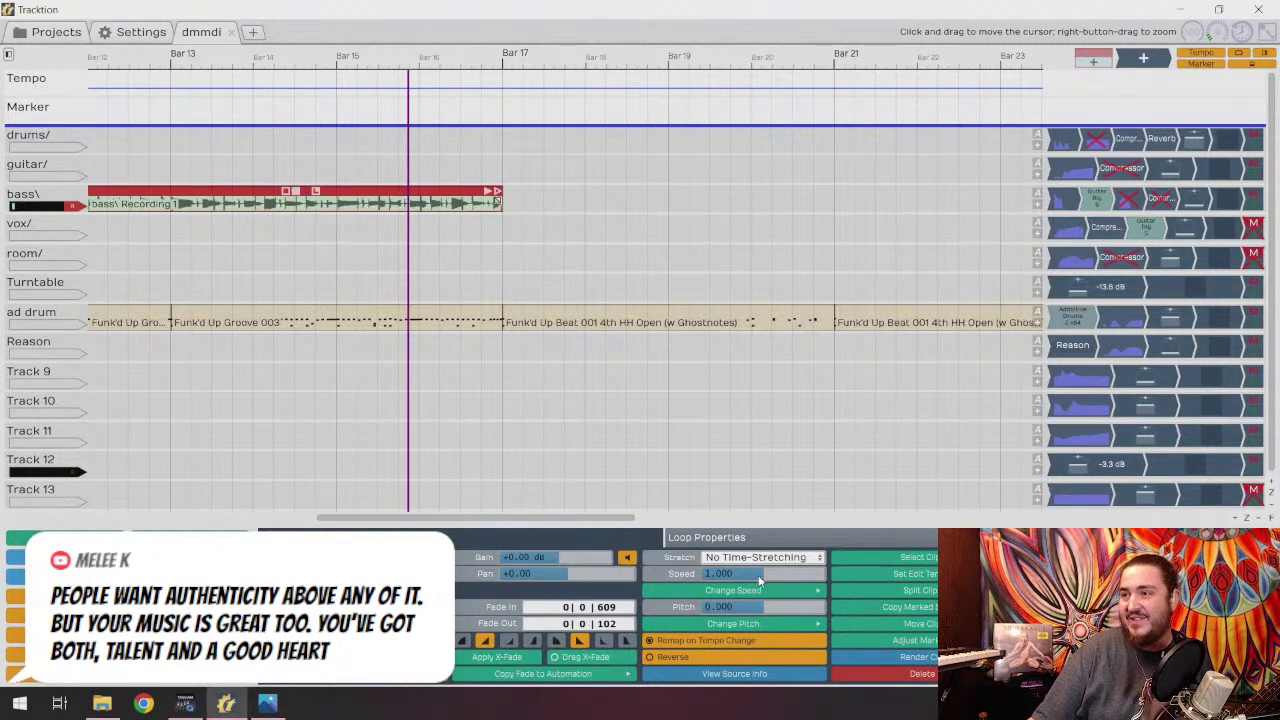
pyautogui.press('Home')
pyautogui.press('space')
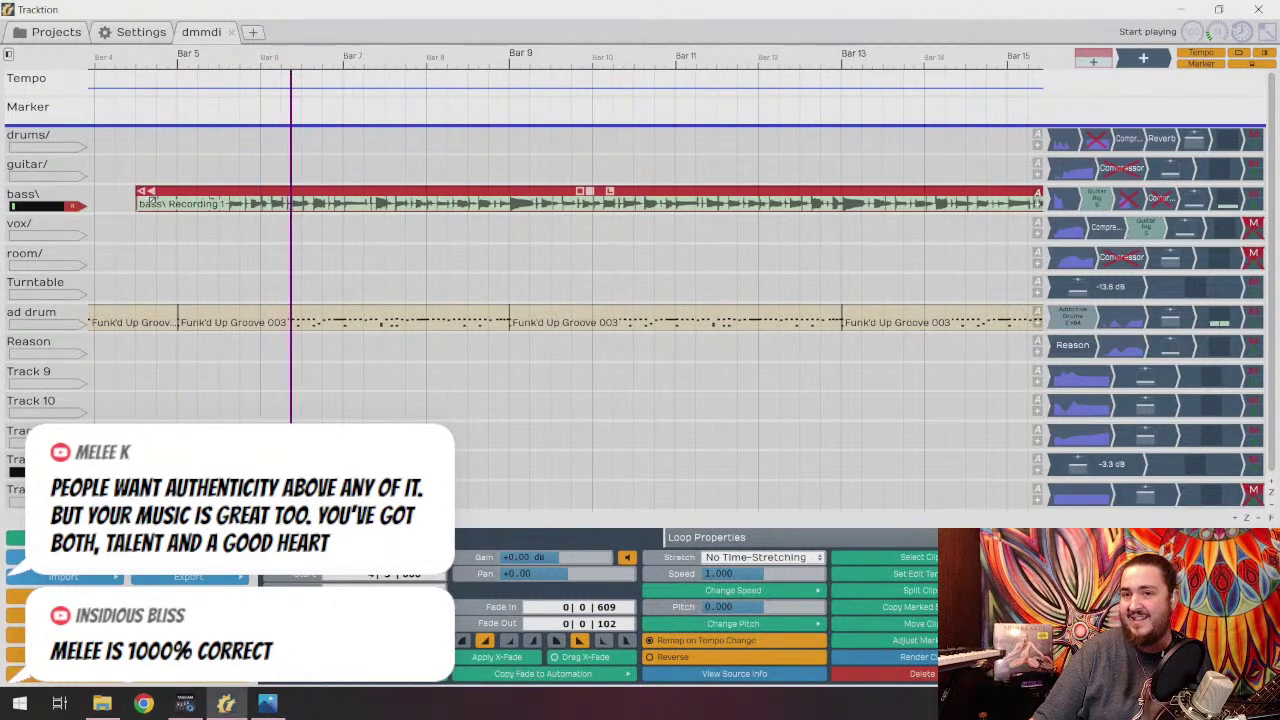
pyautogui.click(1271, 518)
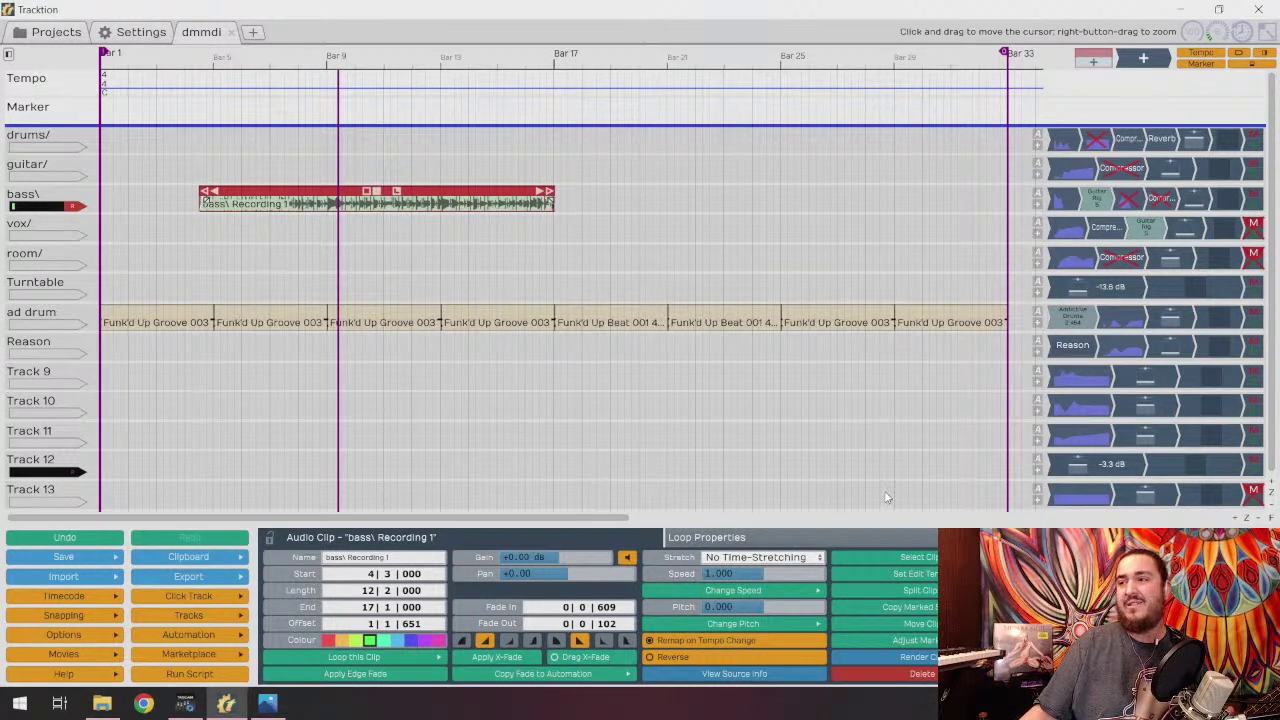
pyautogui.click(1193, 31)
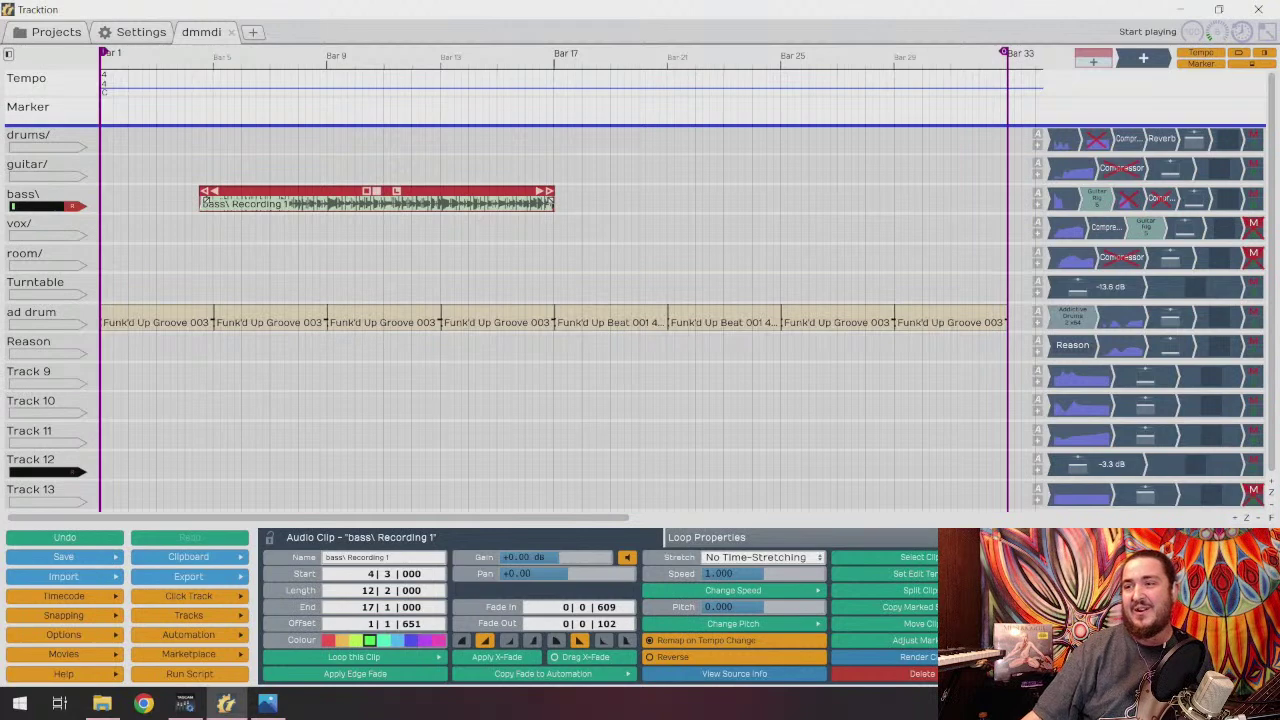
# Play the end of the bass recording from about bar 16 to check the transition into bar 17.
pyautogui.moveTo(527, 155); pyautogui.dragTo(545, 172)
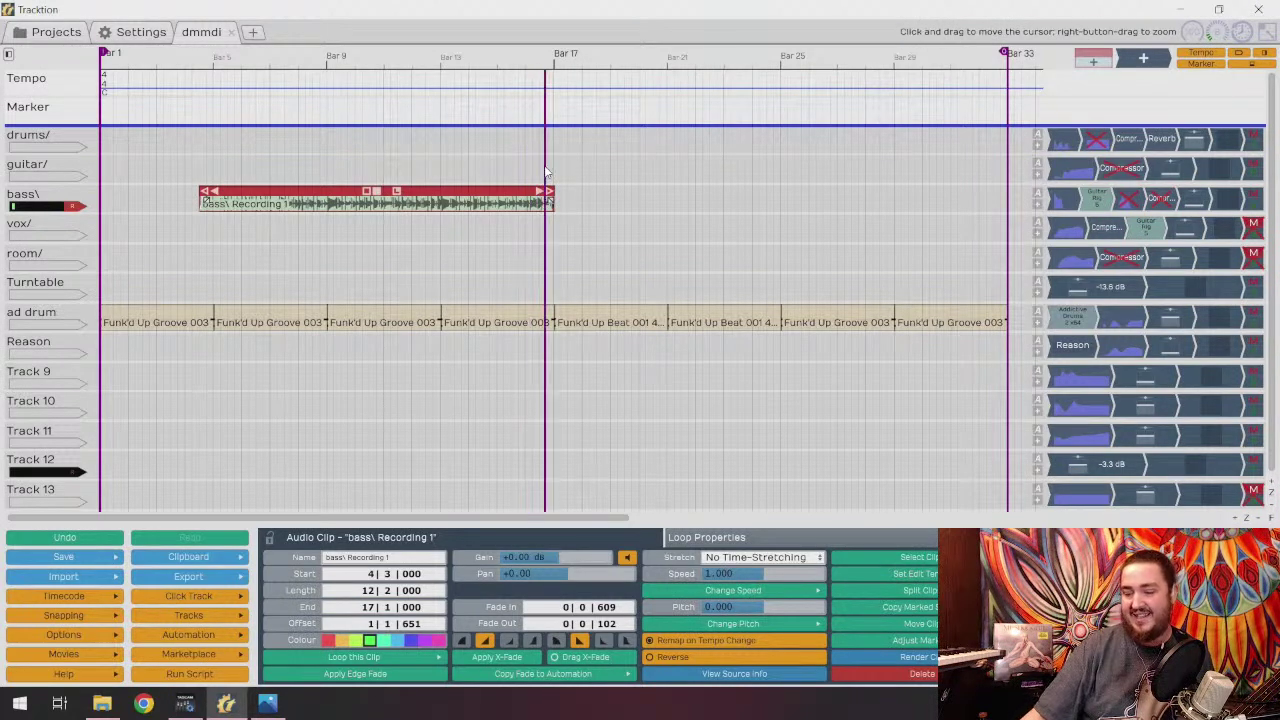
pyautogui.scroll(5, 545, 172)
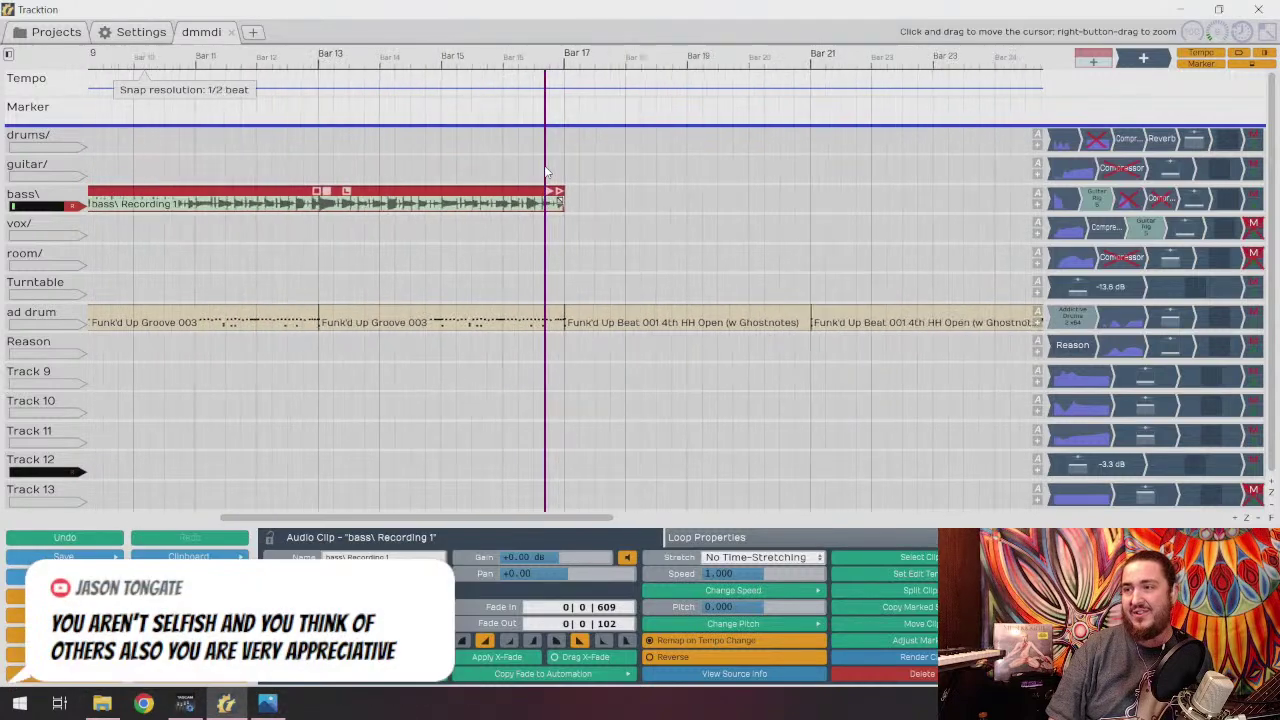
pyautogui.scroll(-2, 545, 172)
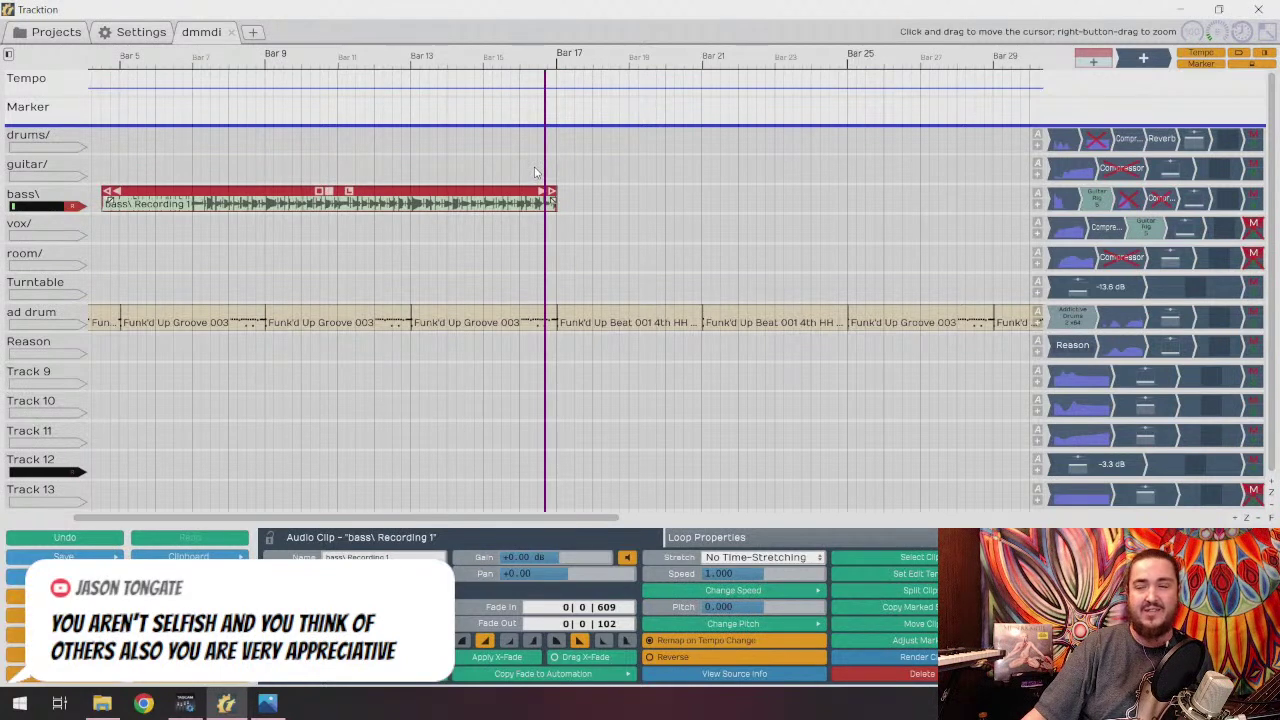
pyautogui.moveTo(545, 172)
pyautogui.mouseDown()
pyautogui.moveTo(443, 172)
pyautogui.moveTo(537, 167)
pyautogui.mouseUp()
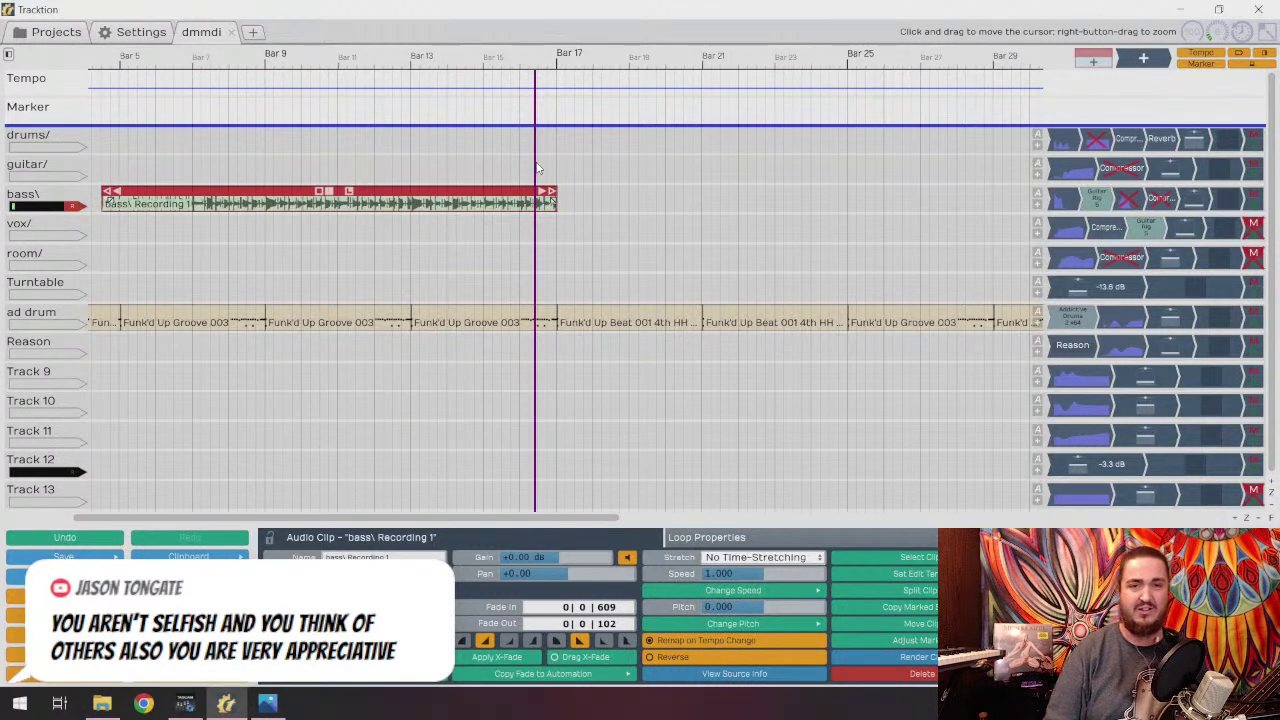
pyautogui.press('space')
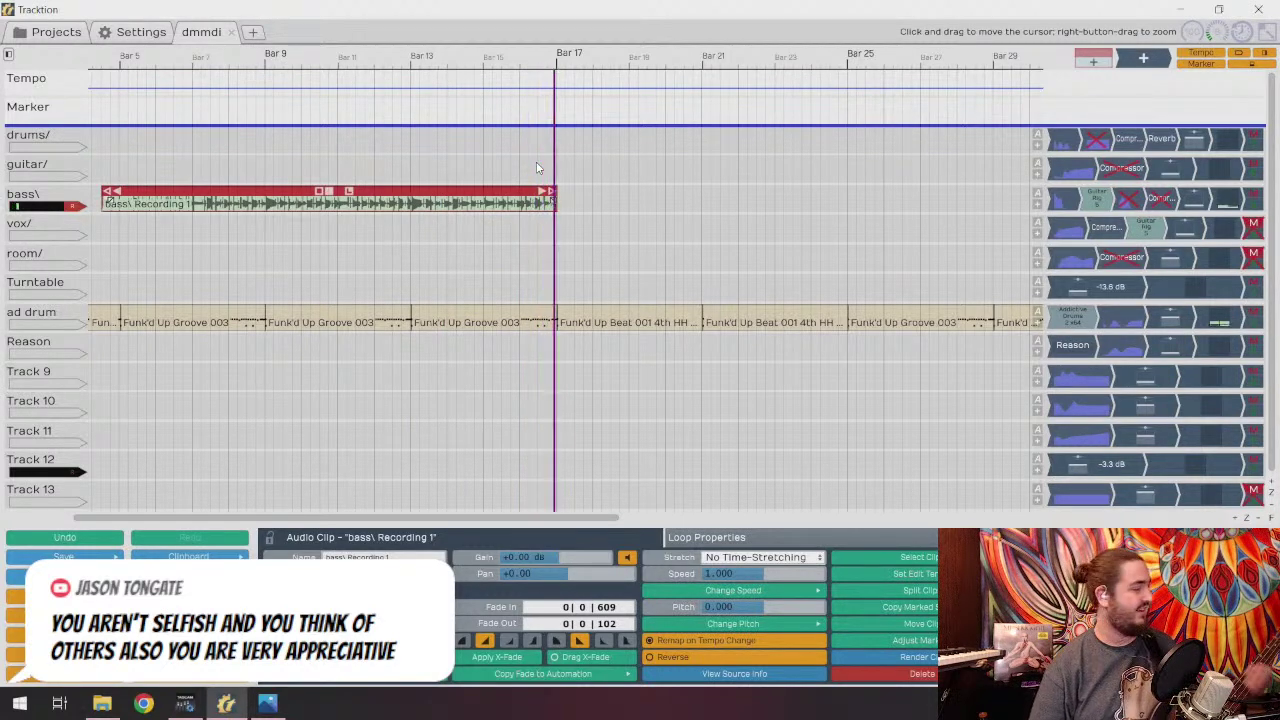
# Move the playhead back to about bar 14, ahead of the end of the bass clip.
pyautogui.click(490, 176)
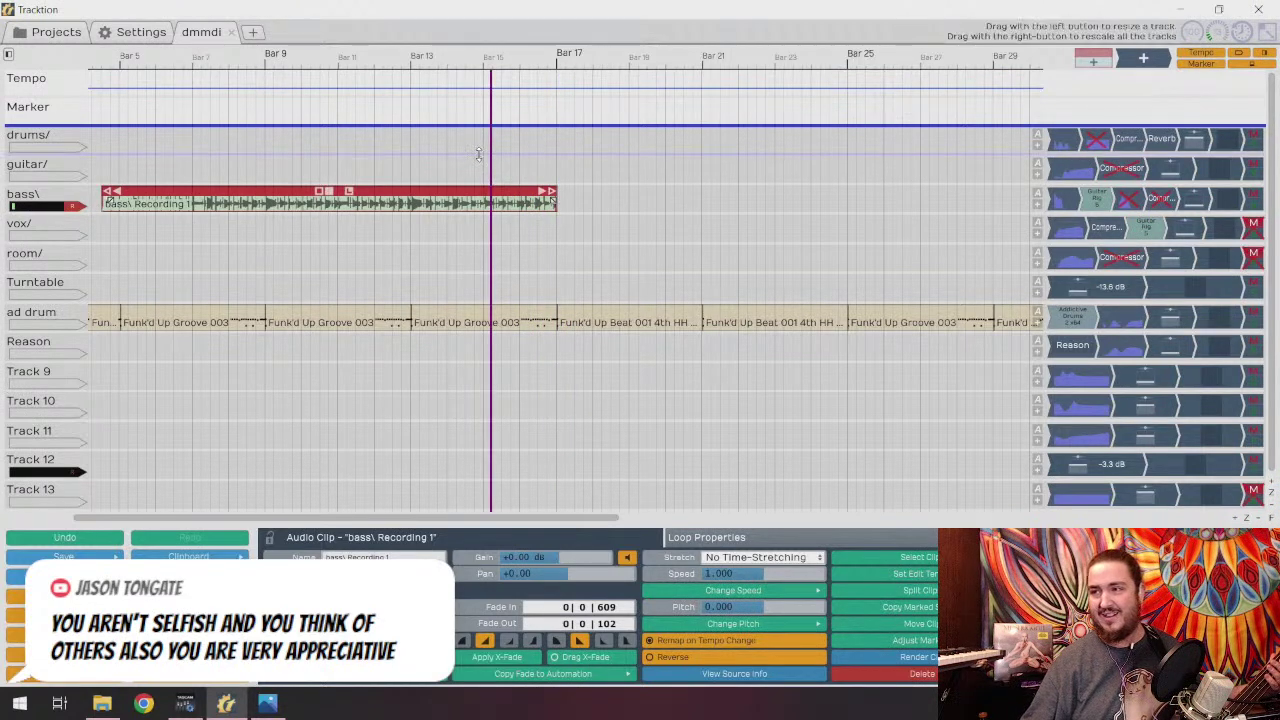
pyautogui.click(467, 175)
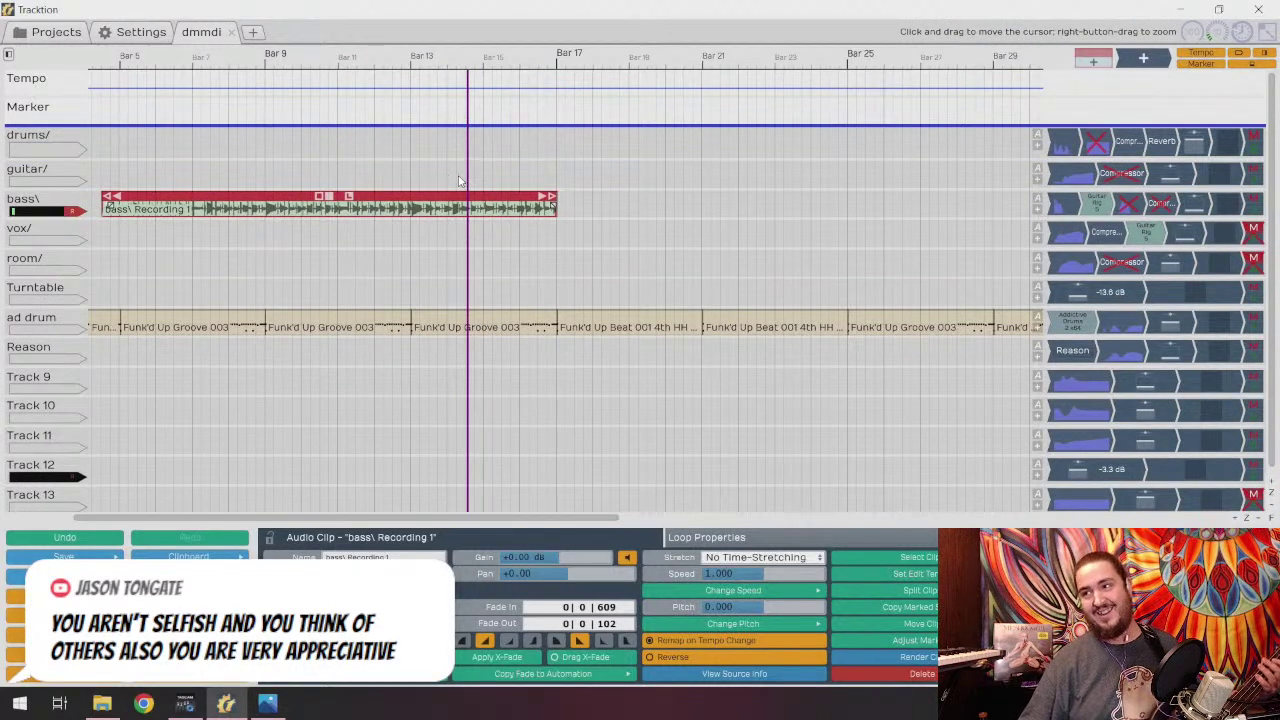
pyautogui.click(465, 175)
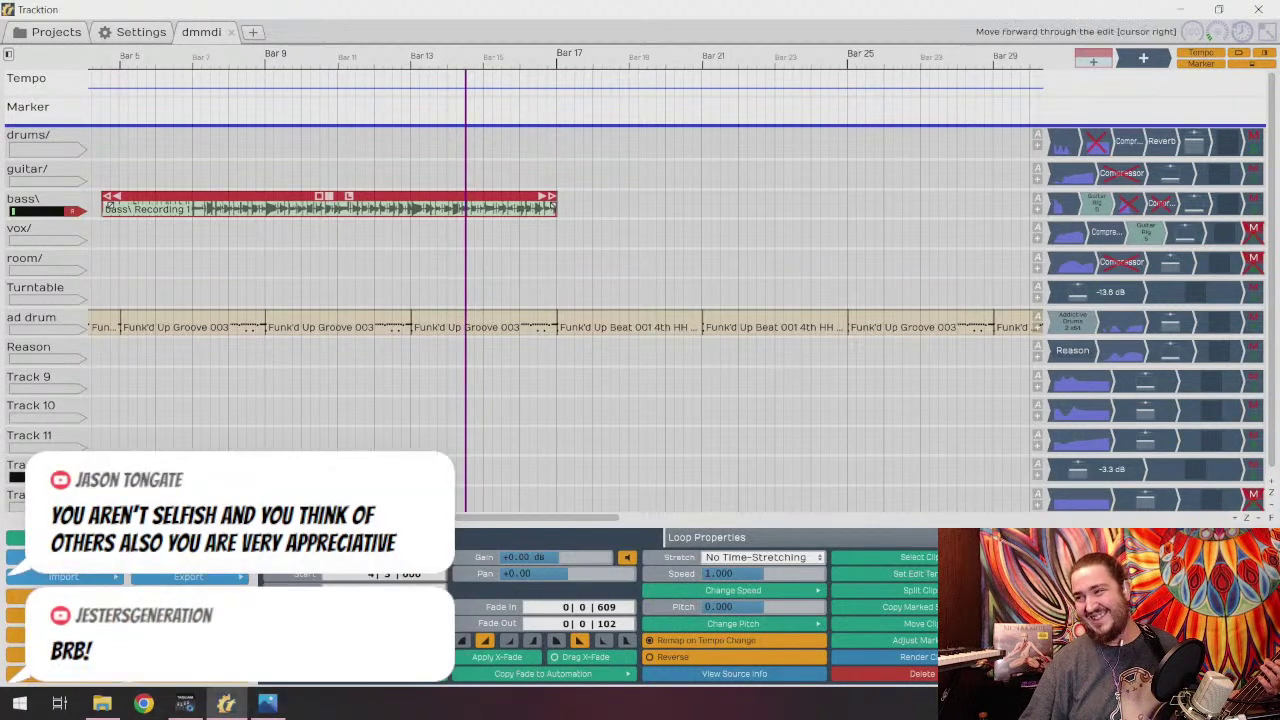